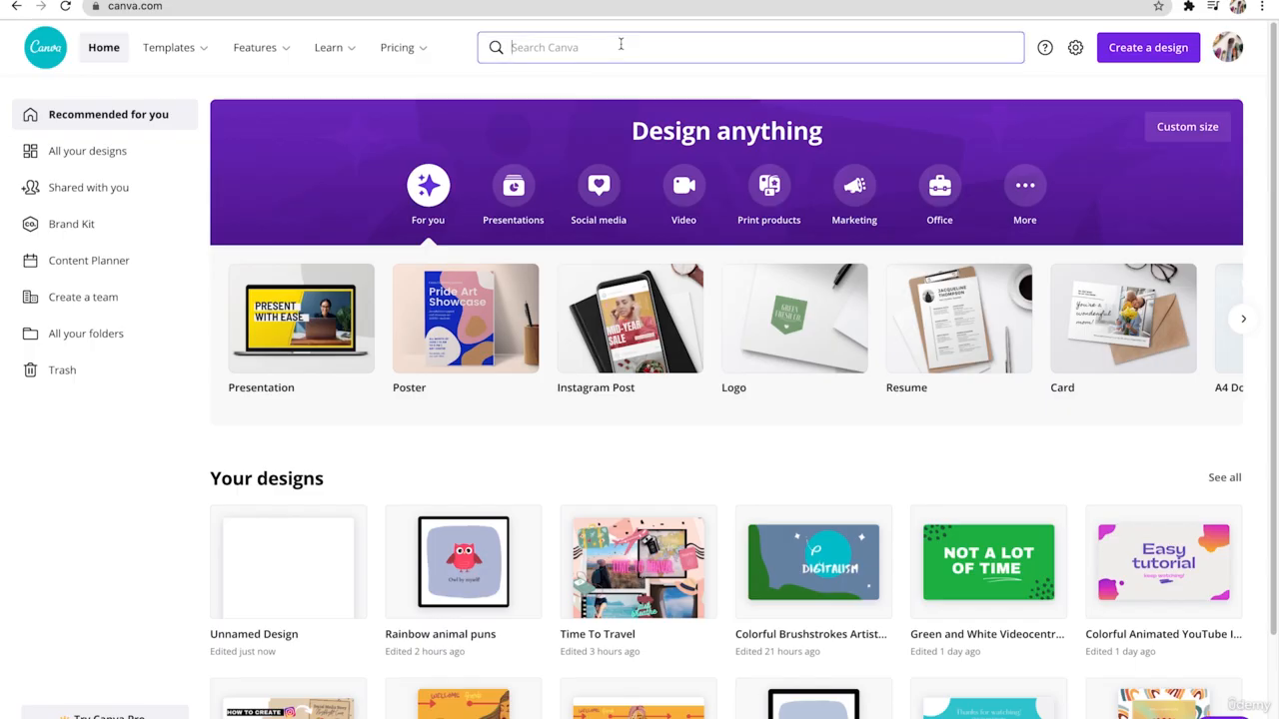
- Search for "instagram story" in Canva and create a blank Instagram Story design
left_click(620, 44)
type("i")
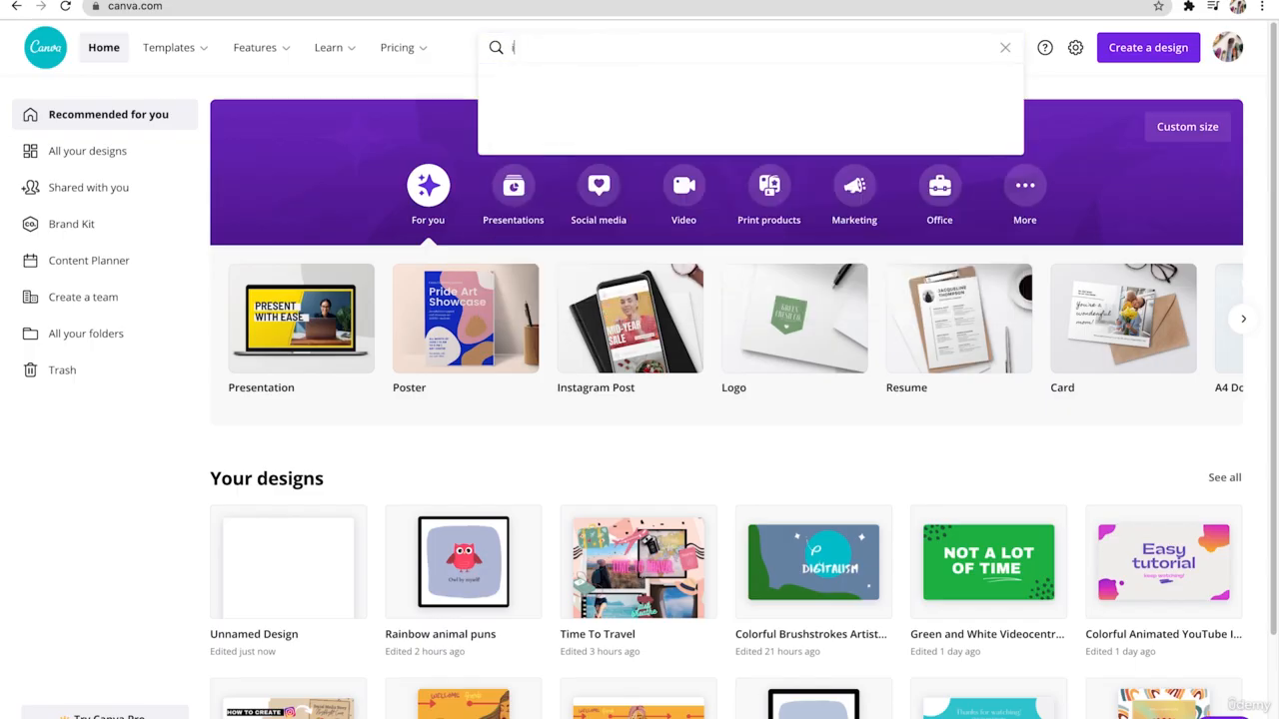
type("nstagram story")
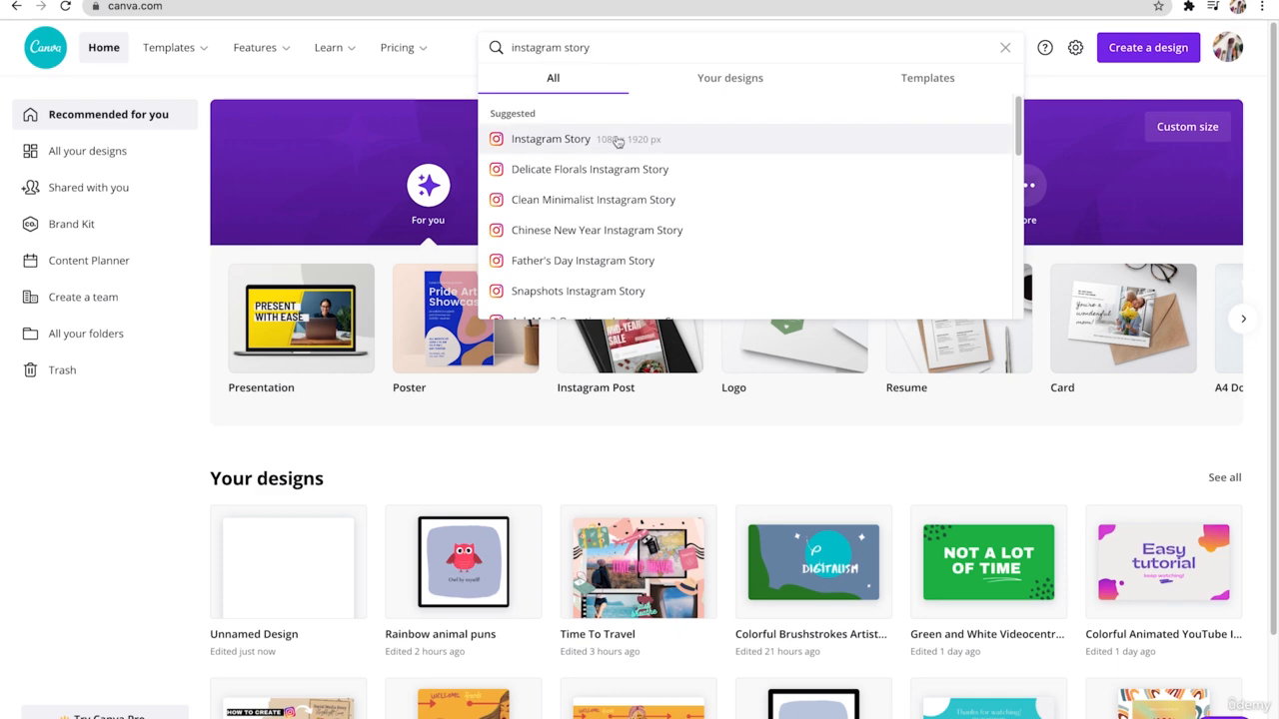
left_click(597, 138)
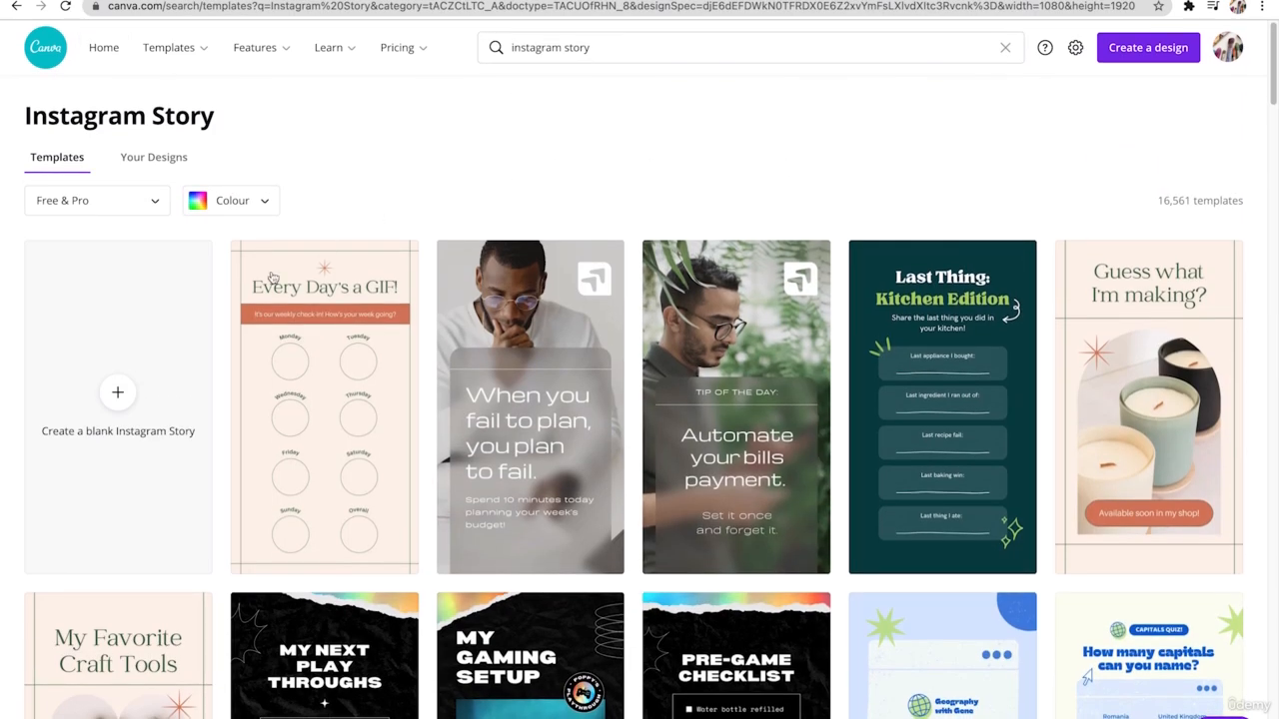
left_click(112, 405)
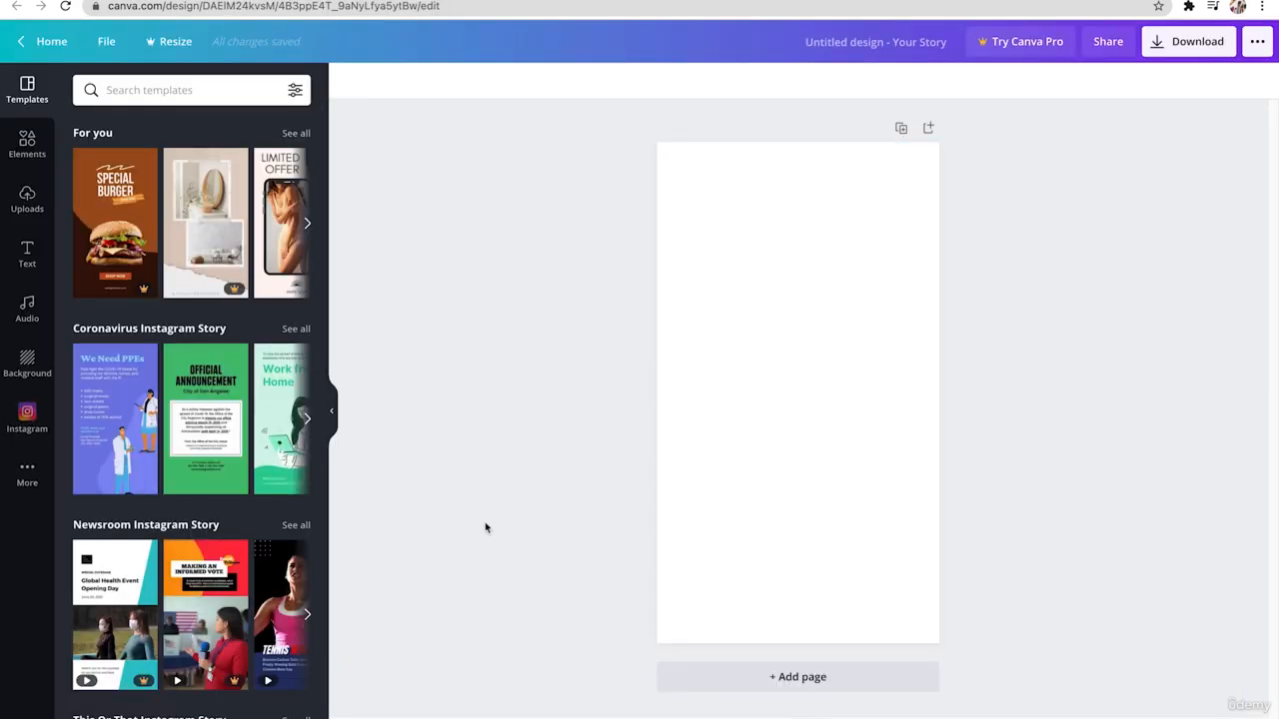
- Search the elements for "grid" and add the evenly spaced grid with three rows and three columns to the page
left_click(27, 144)
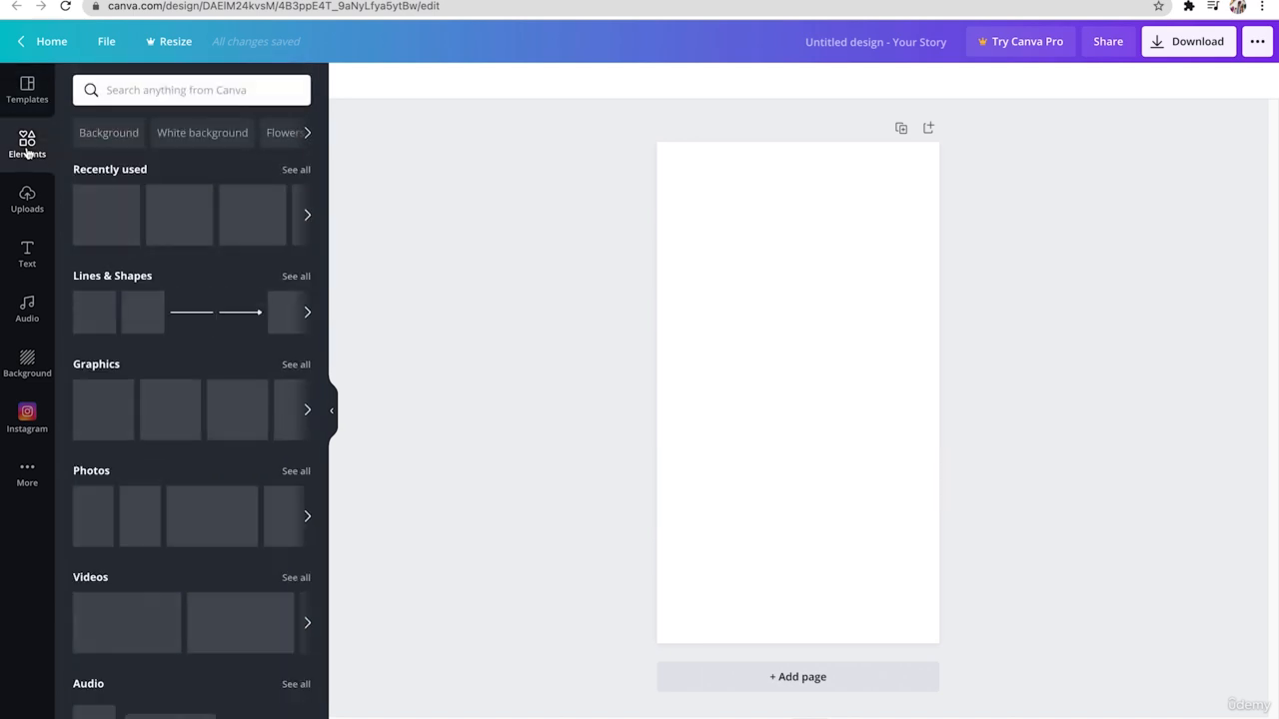
left_click(182, 89)
type("grid")
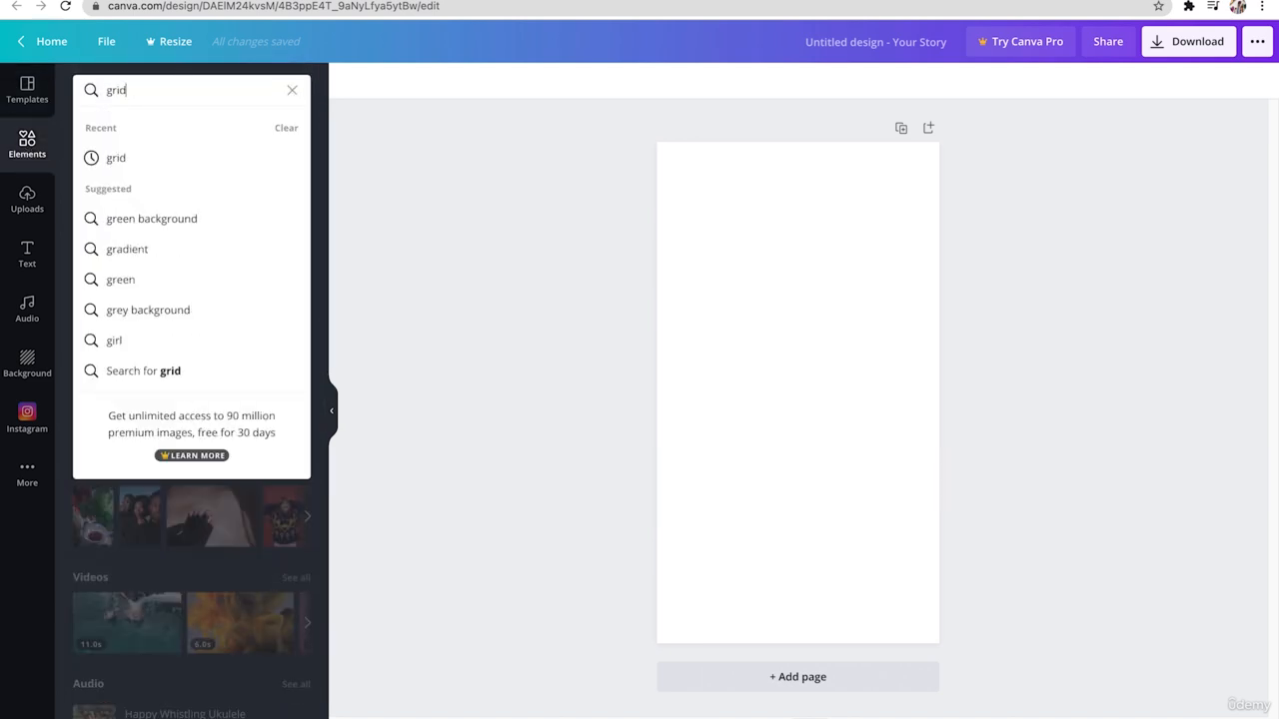
key("Return")
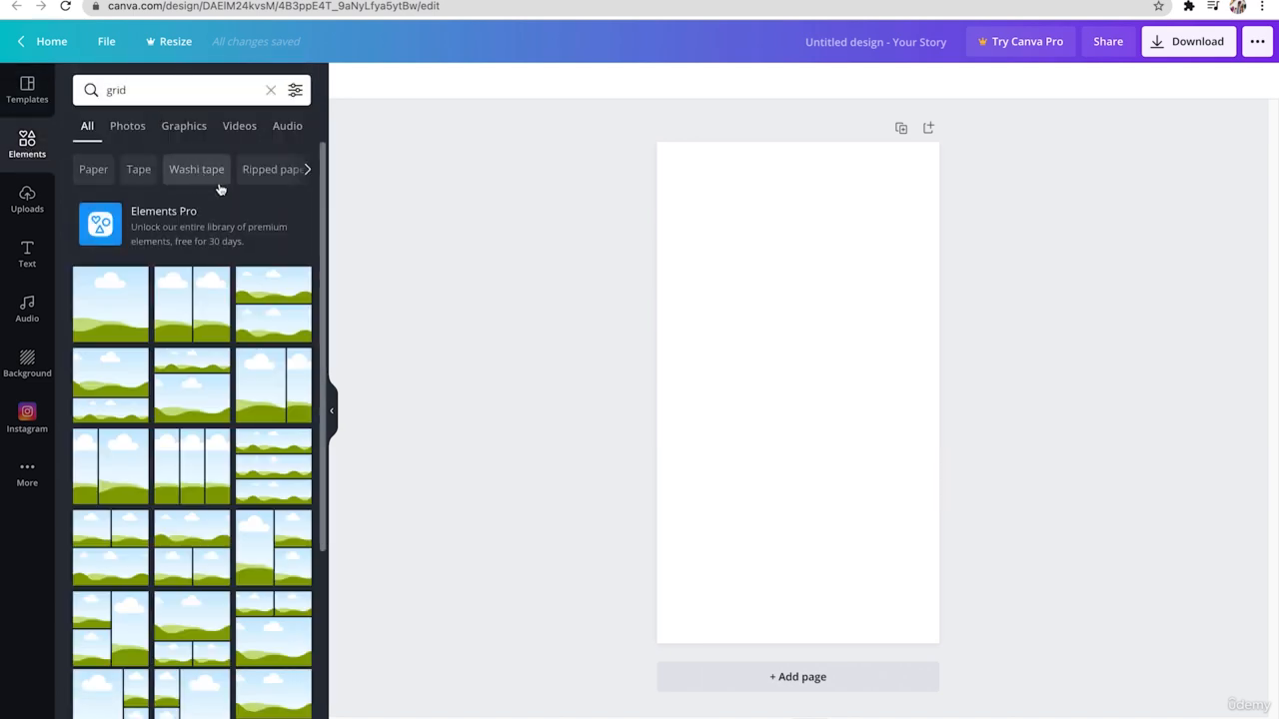
scroll(238, 325, "down", 5)
scroll(237, 324, "down", 4)
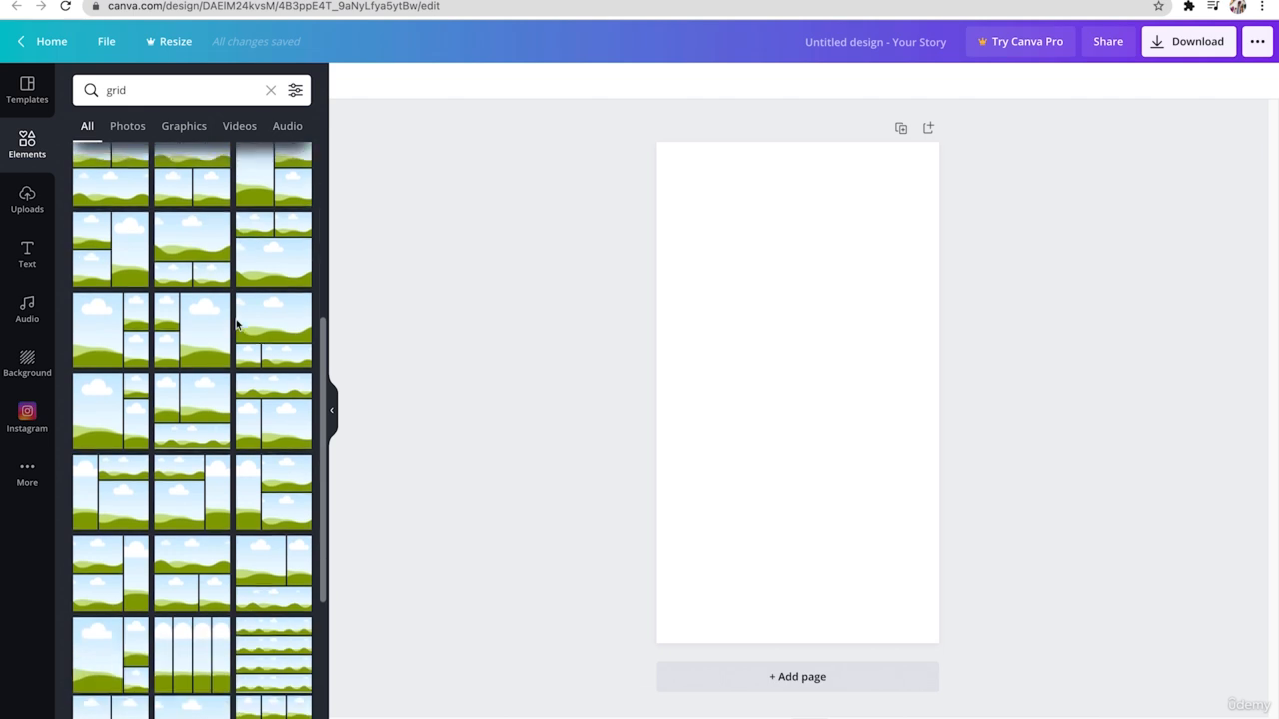
scroll(238, 324, "down", 8)
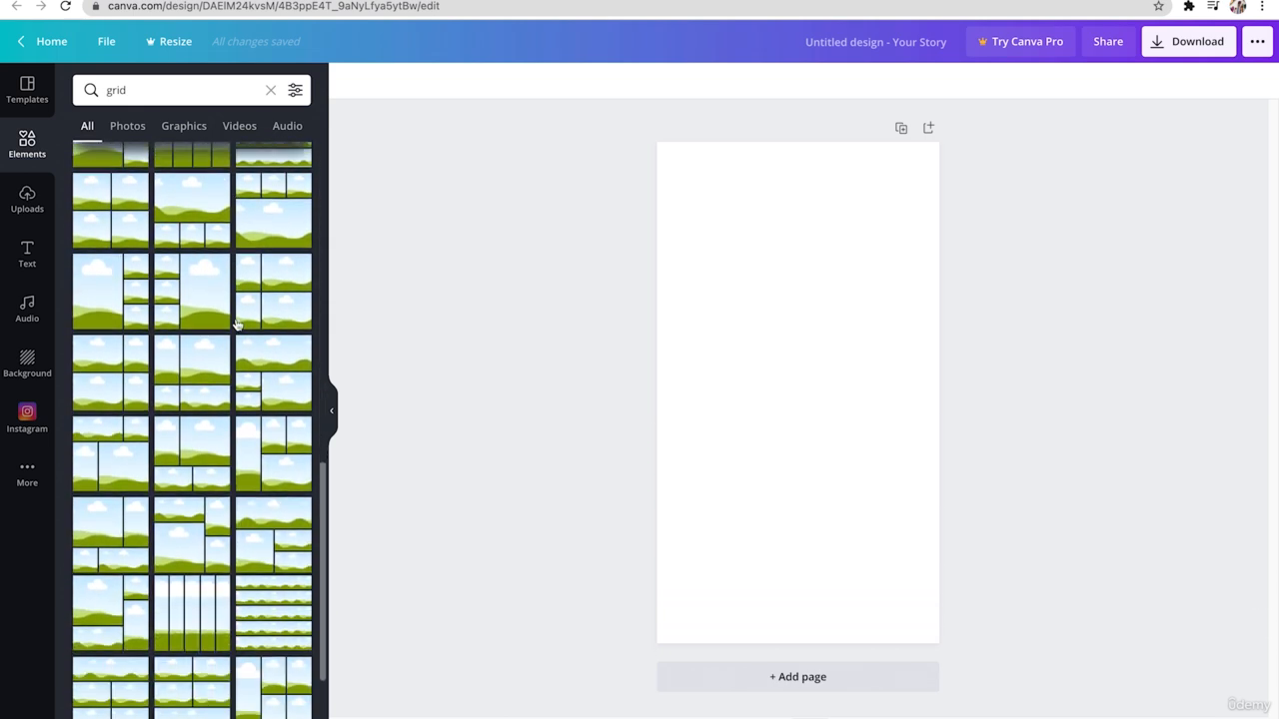
scroll(237, 325, "down", 8)
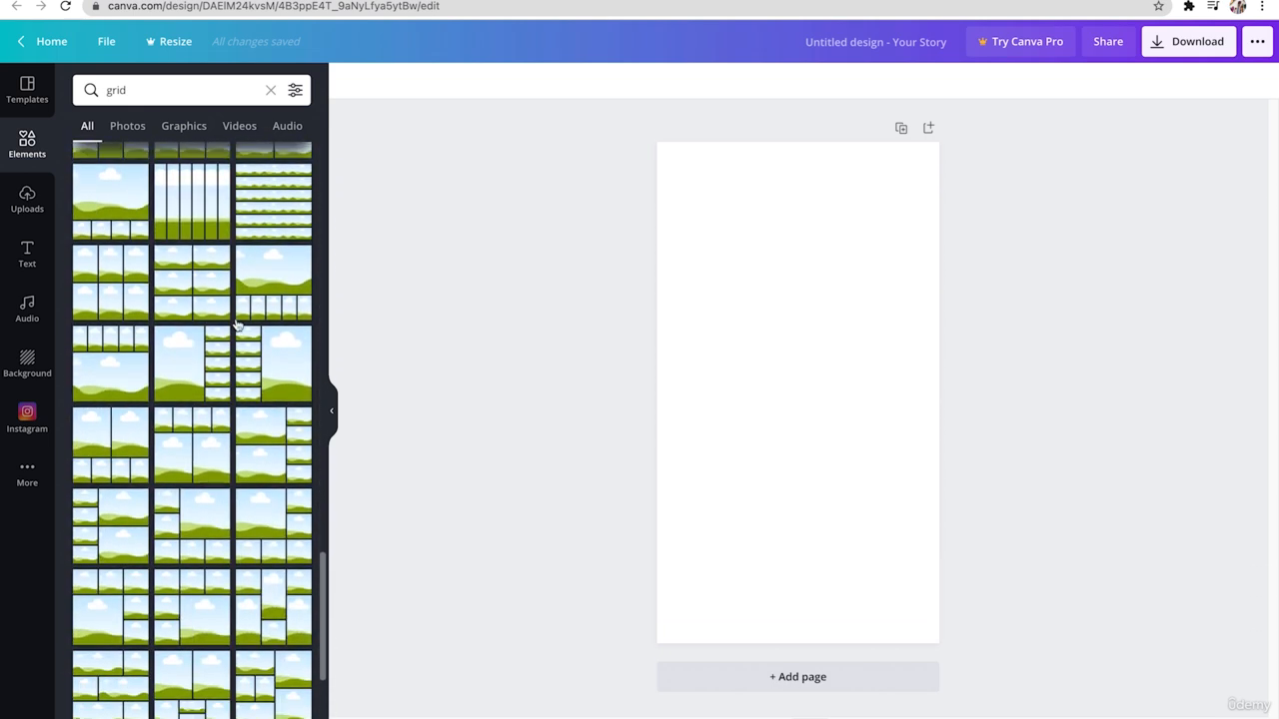
scroll(238, 325, "down", 8)
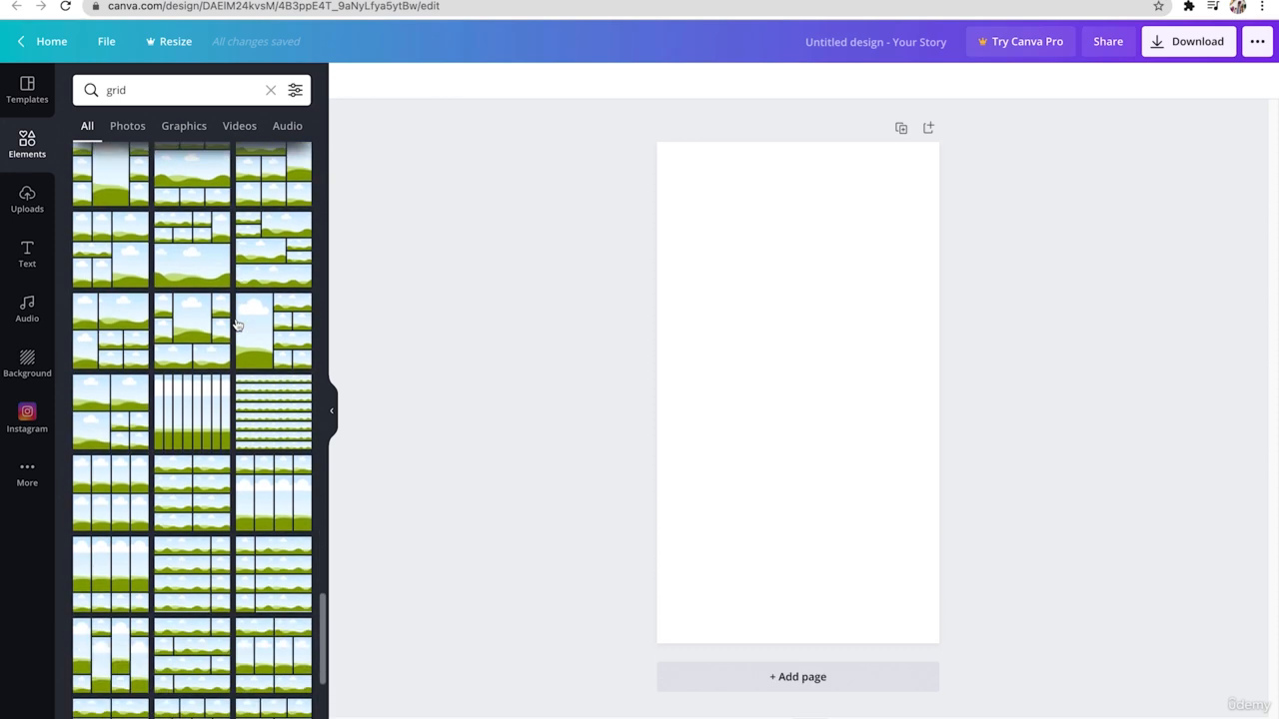
scroll(237, 325, "down", 4)
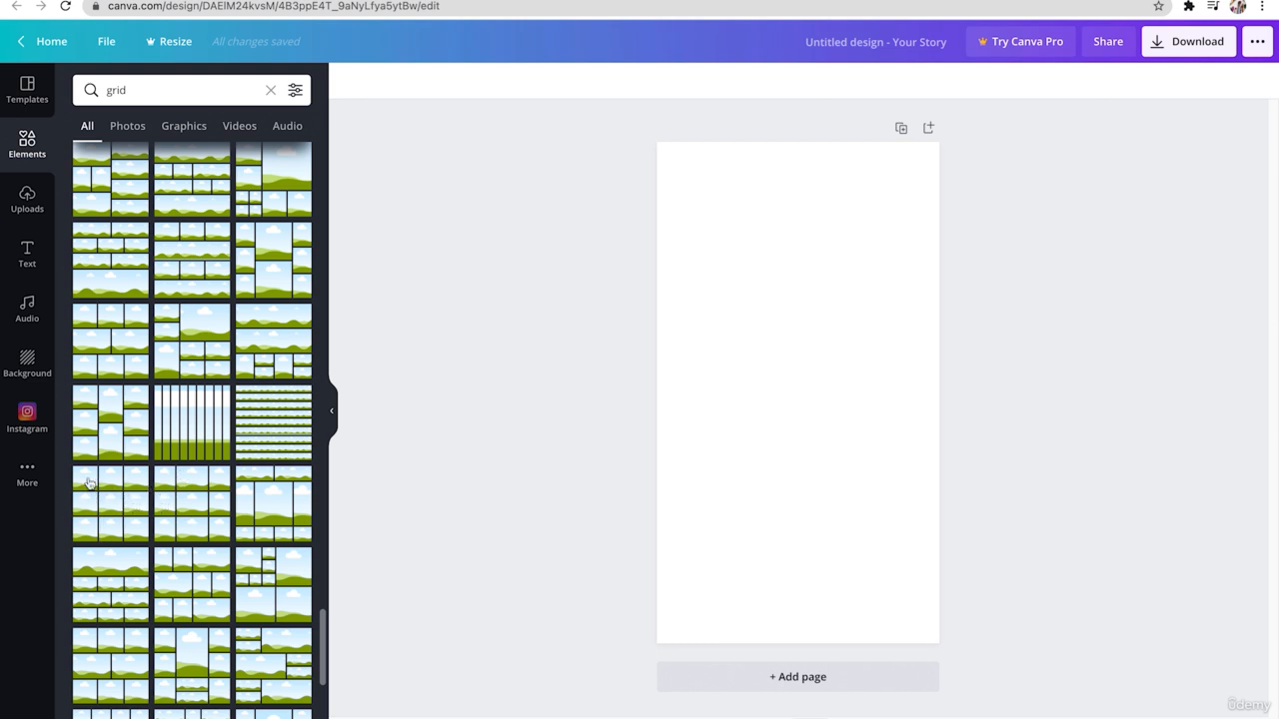
left_click(116, 534)
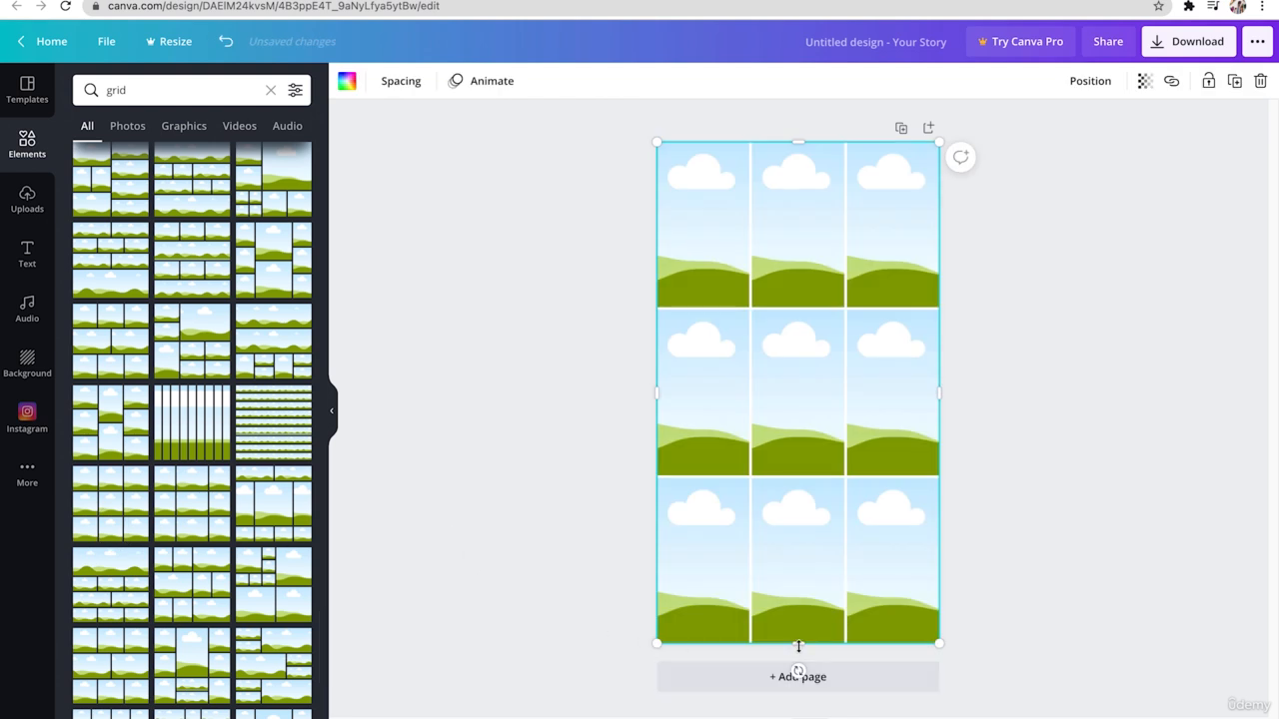
- Shorten the grid until its cells are square, and place a duplicate directly beneath it
left_click_drag(798, 645, 816, 428)
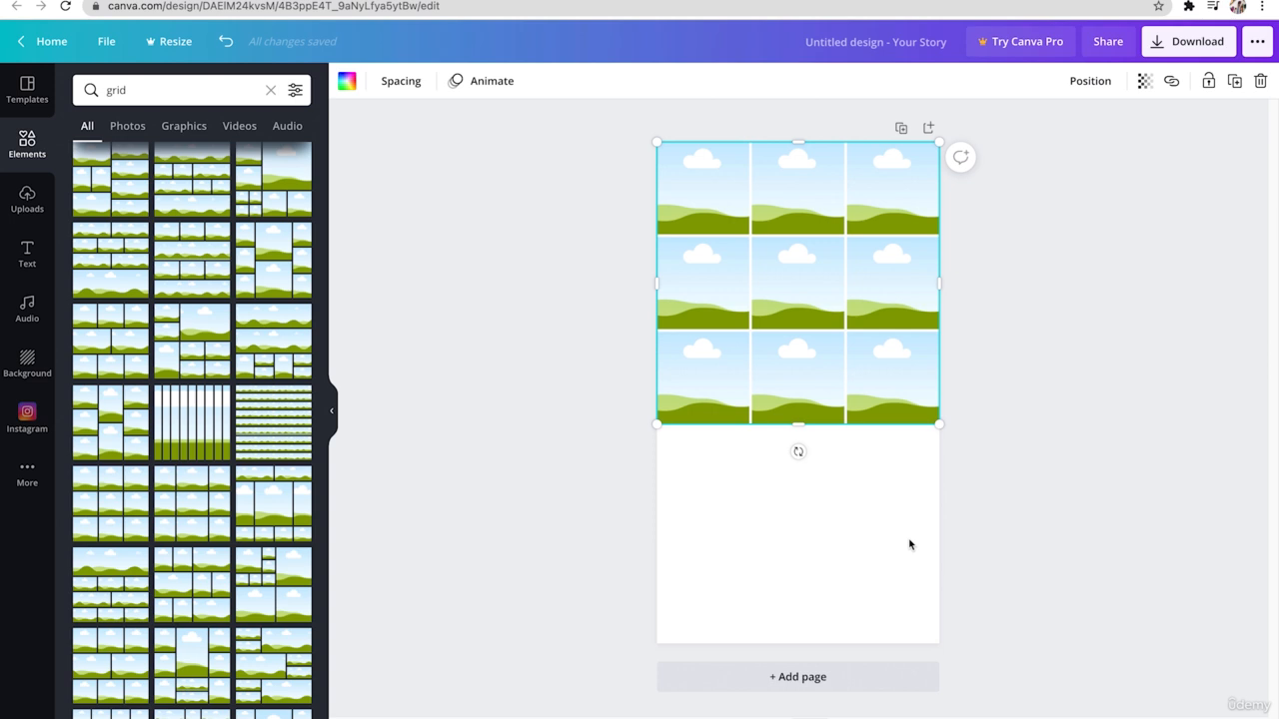
left_click_drag(845, 349, 845, 633)
left_click(1069, 538)
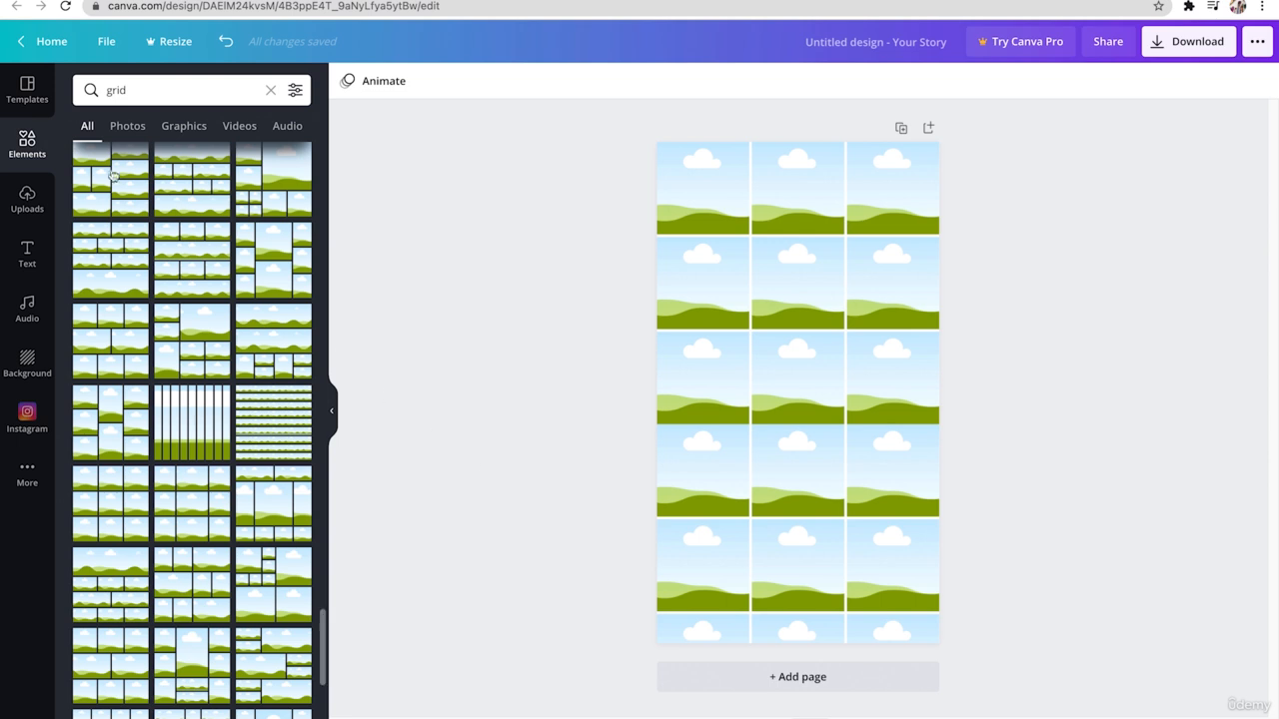
- Search the elements for "line" and lay a plain solid line across the full page width, just under the fifth grid row
left_click(138, 88)
double_click(138, 88)
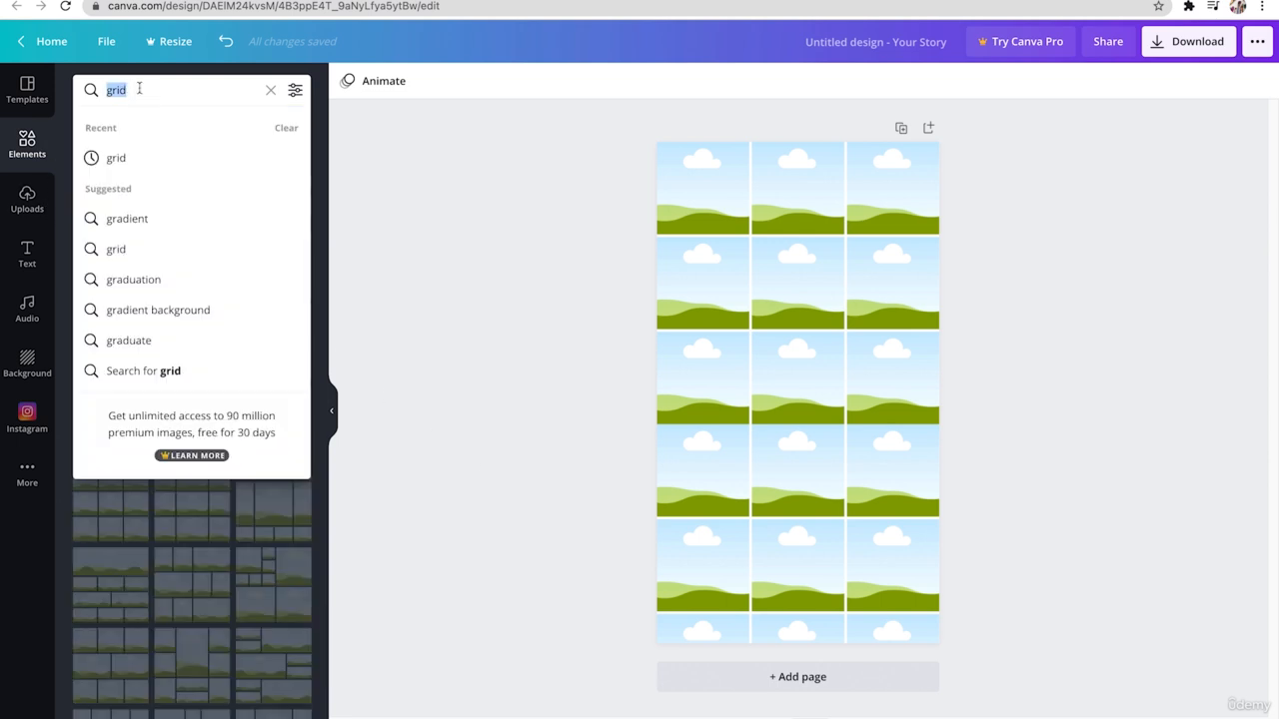
type("line")
key("Return")
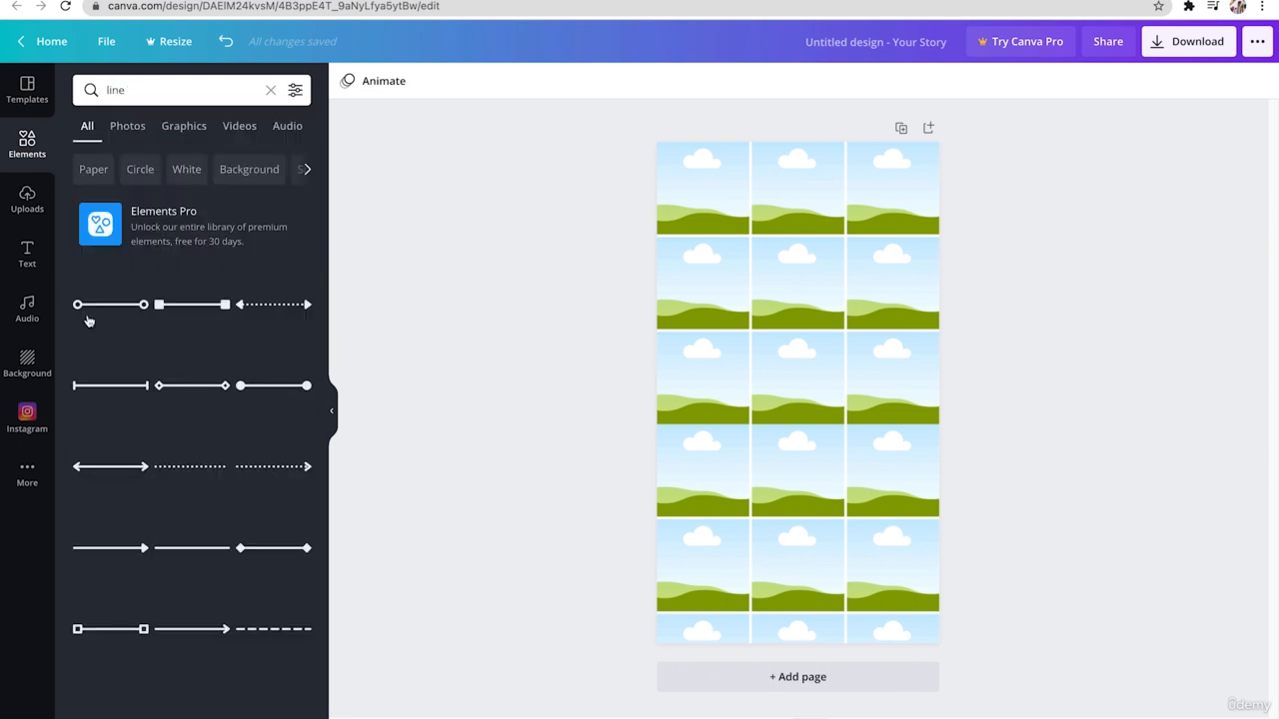
left_click(182, 551)
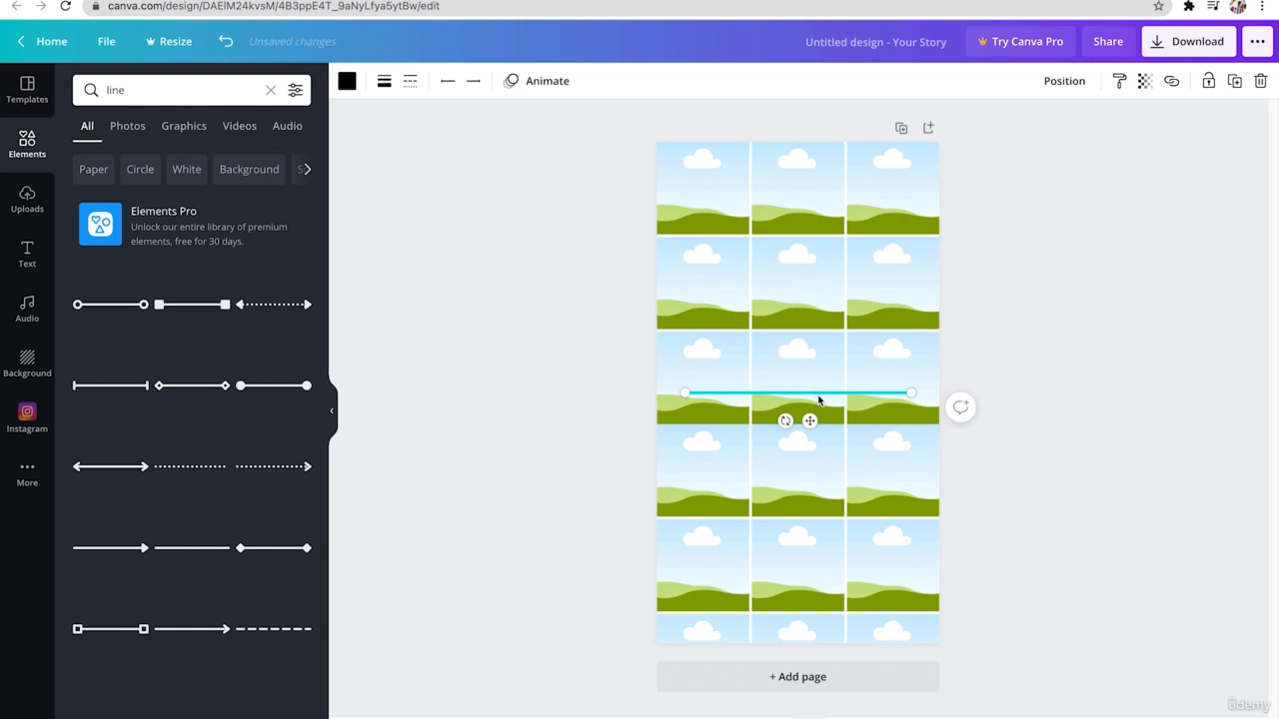
left_click_drag(819, 398, 787, 609)
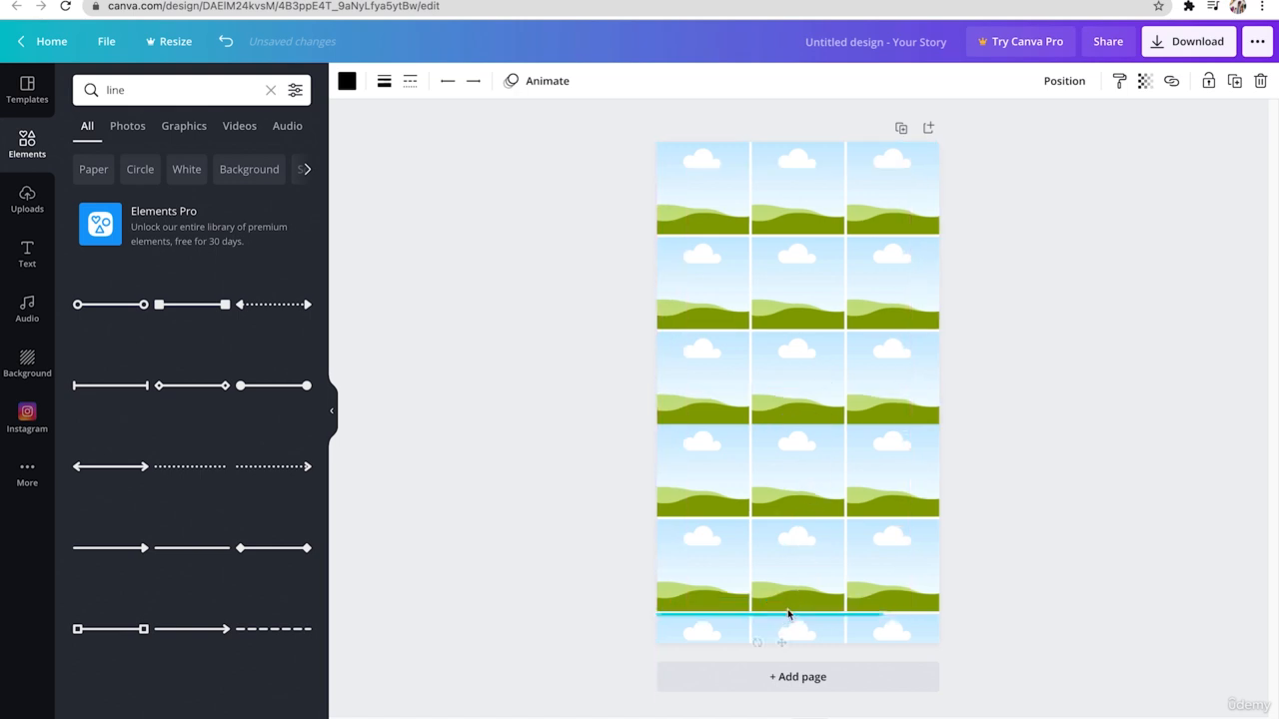
left_click_drag(914, 614, 940, 613)
left_click(1013, 578)
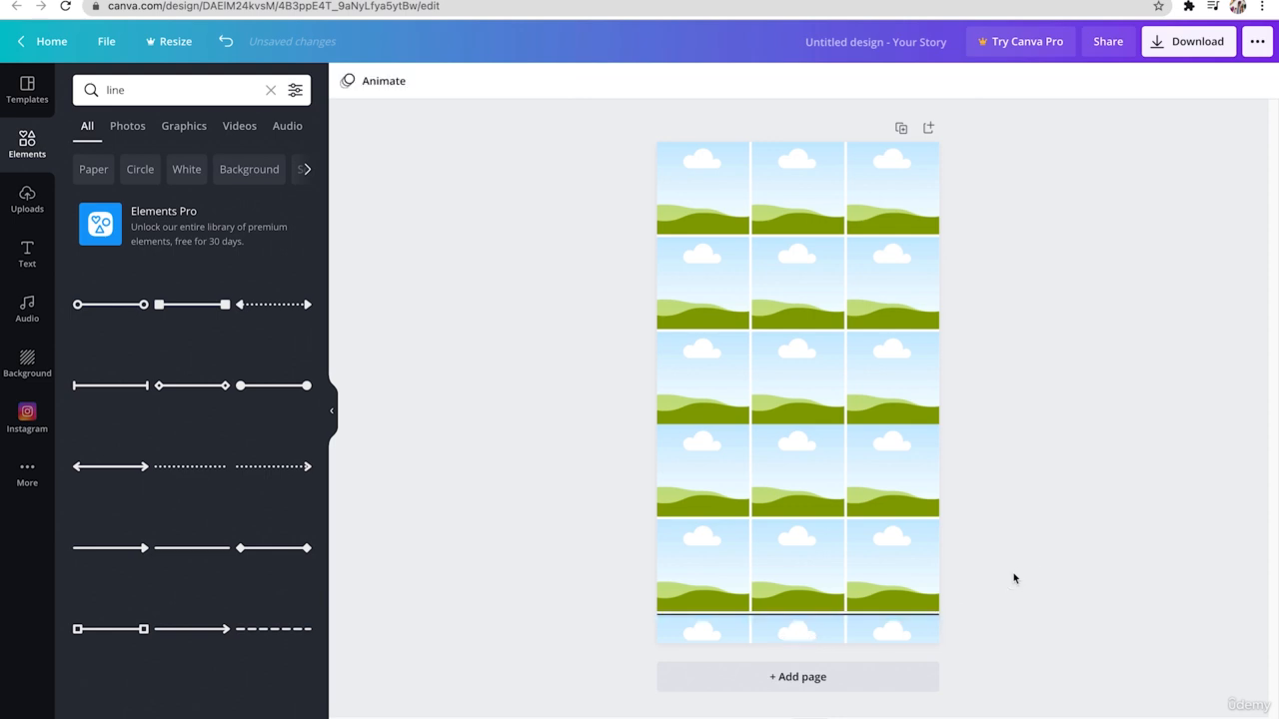
- Delete both photo grids from the page, keeping the horizontal line
left_click(856, 463)
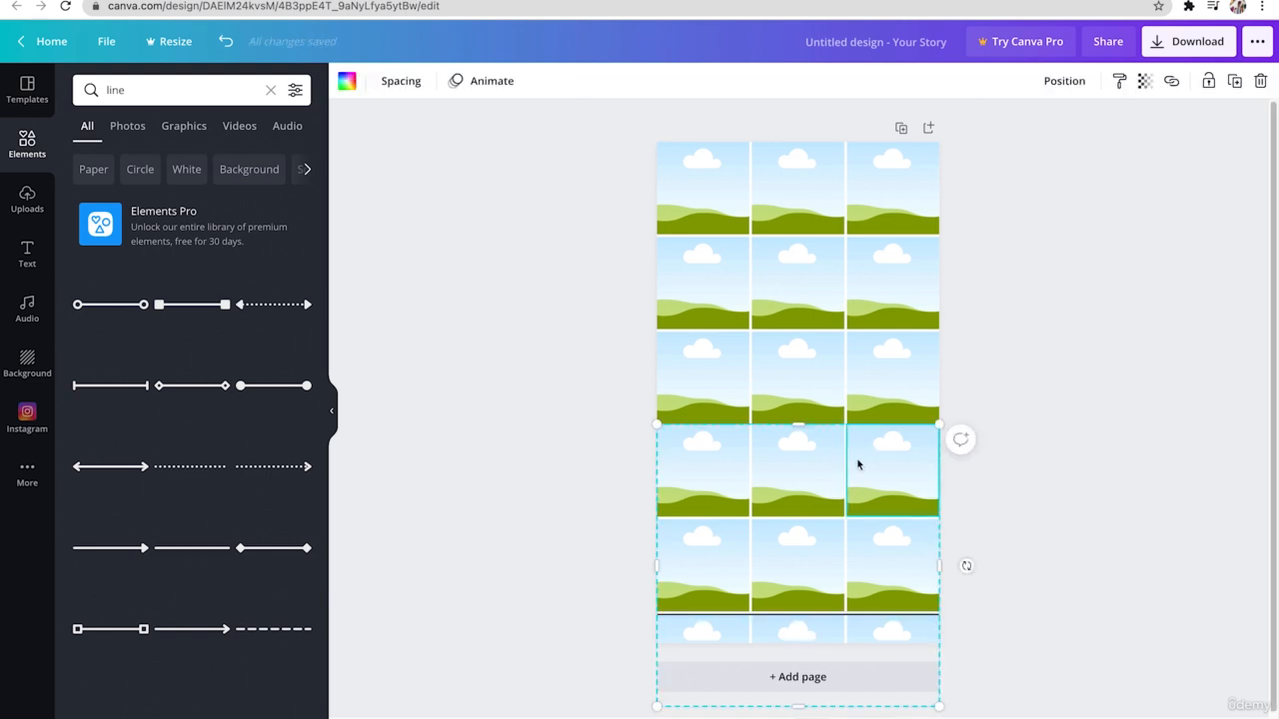
key("Delete")
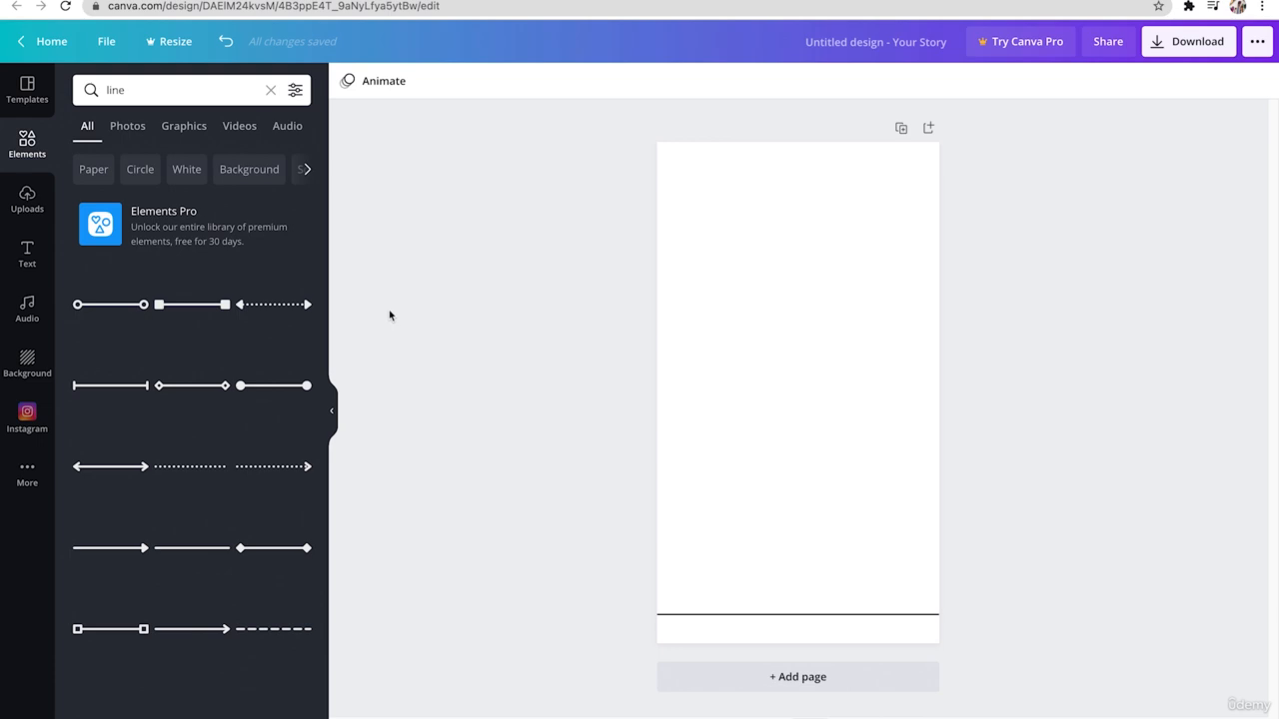
- Search the elements for "pattern", add the pink abstract pattern and scale it to the full page width from the page's top edge
left_click(134, 91)
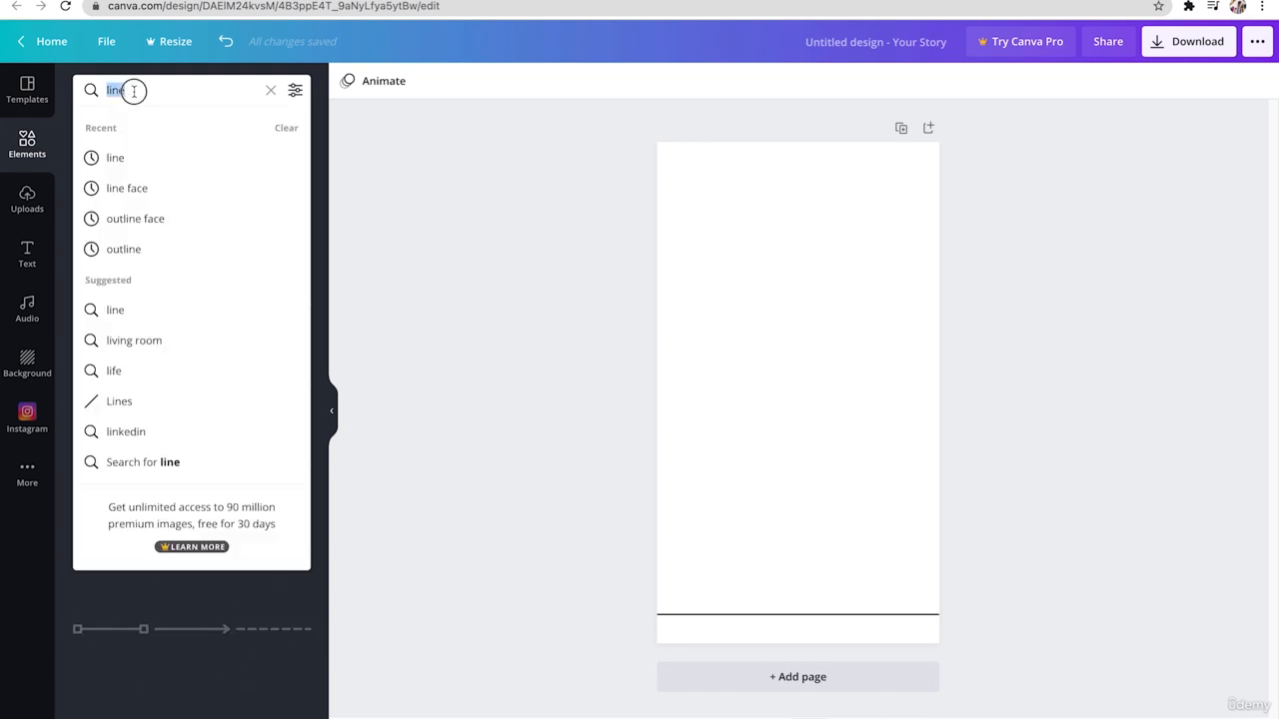
type("pattern")
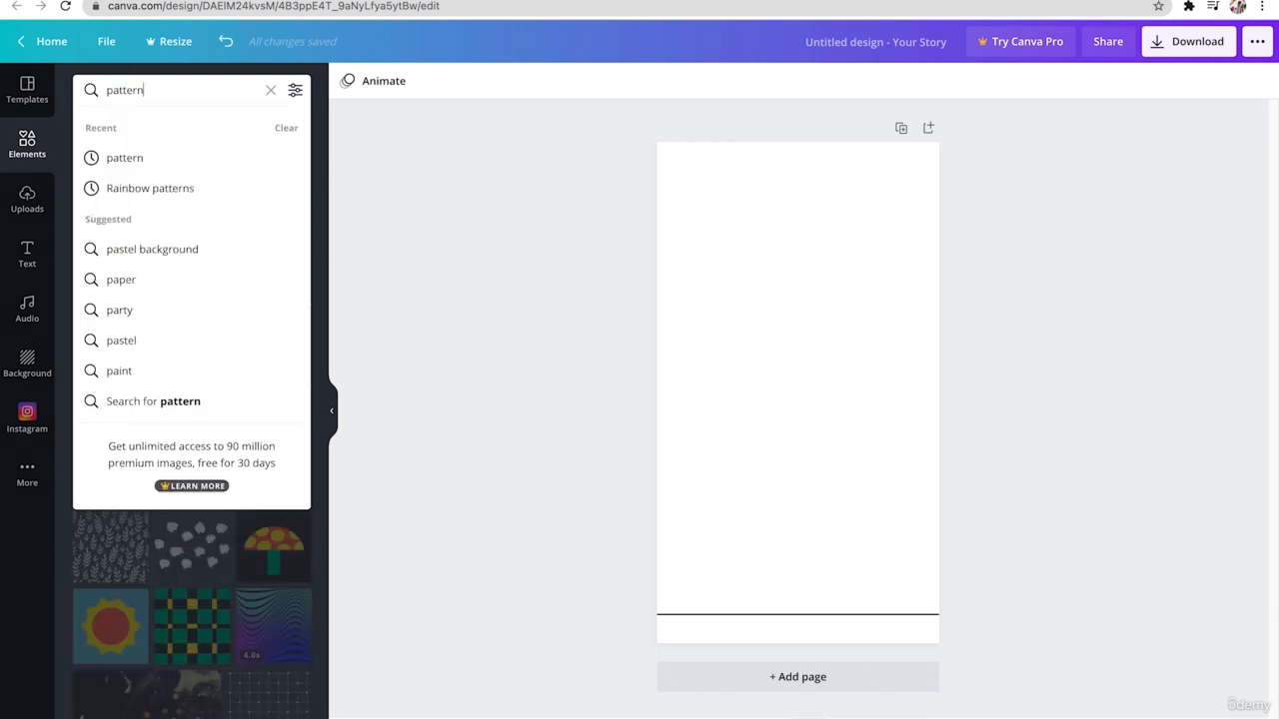
key("Return")
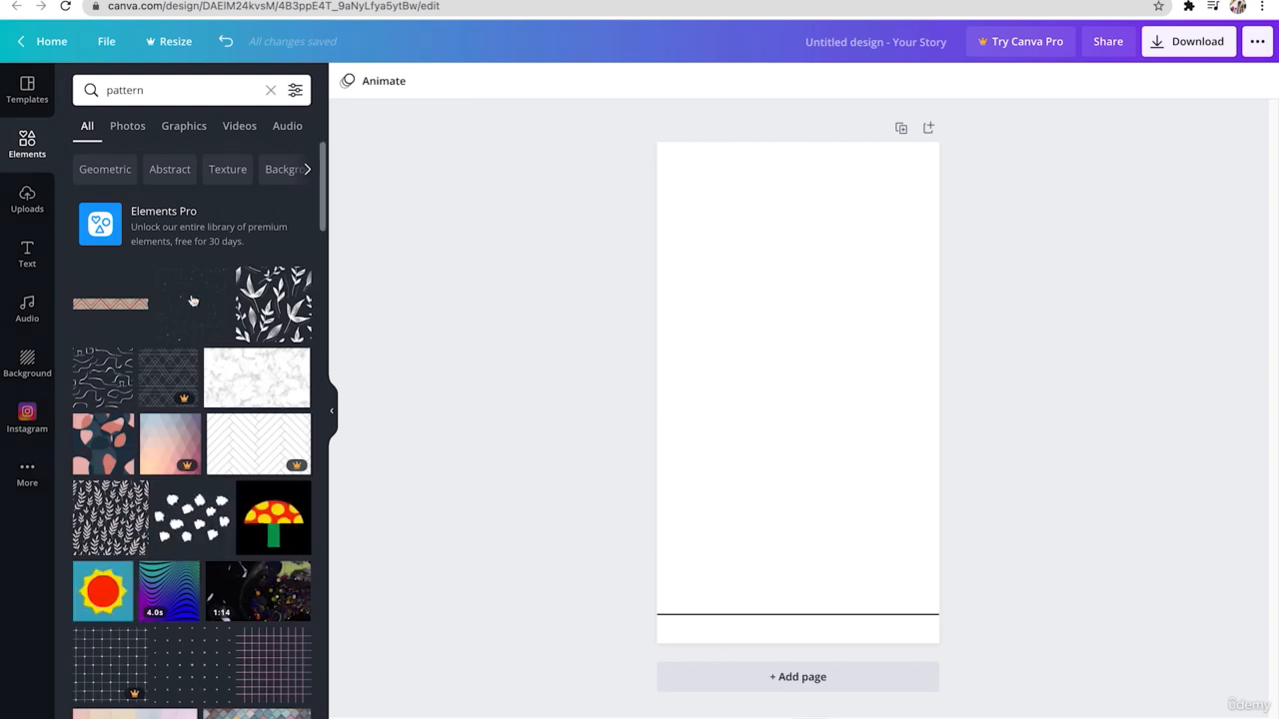
scroll(240, 488, "down", 5)
scroll(240, 488, "down", 5)
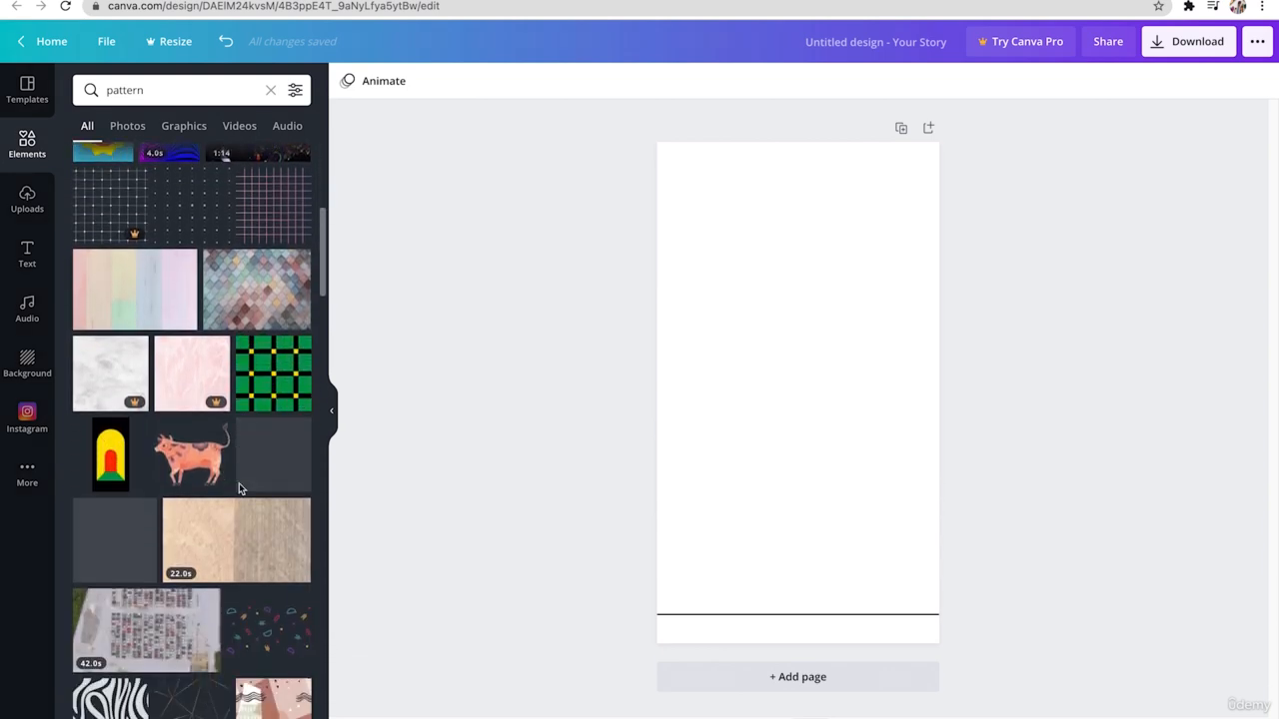
left_click(257, 467)
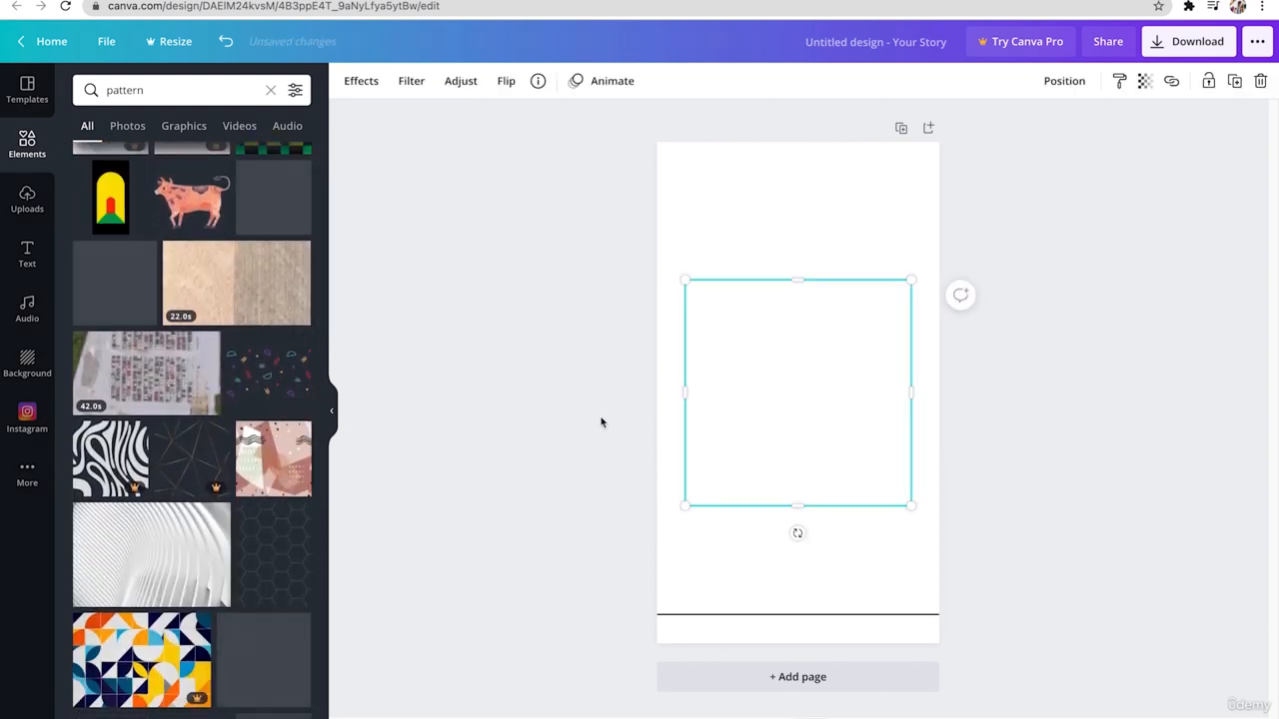
left_click_drag(800, 416, 770, 280)
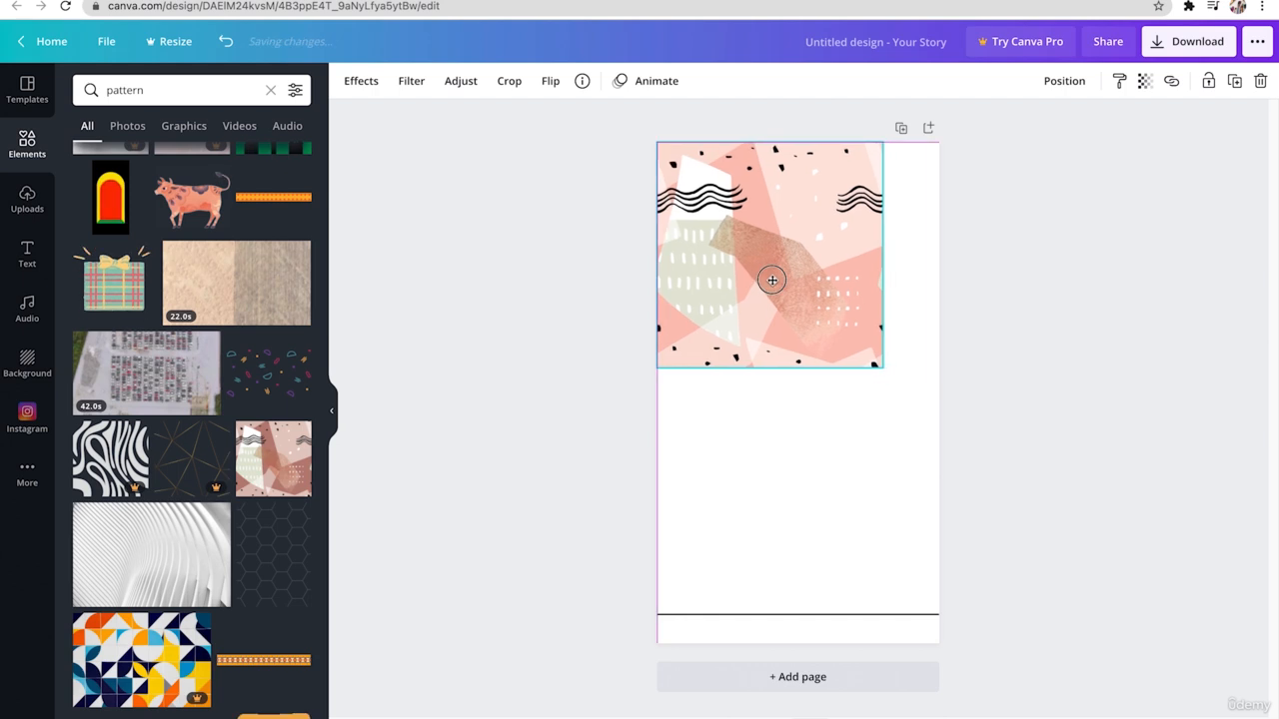
left_click_drag(886, 366, 939, 423)
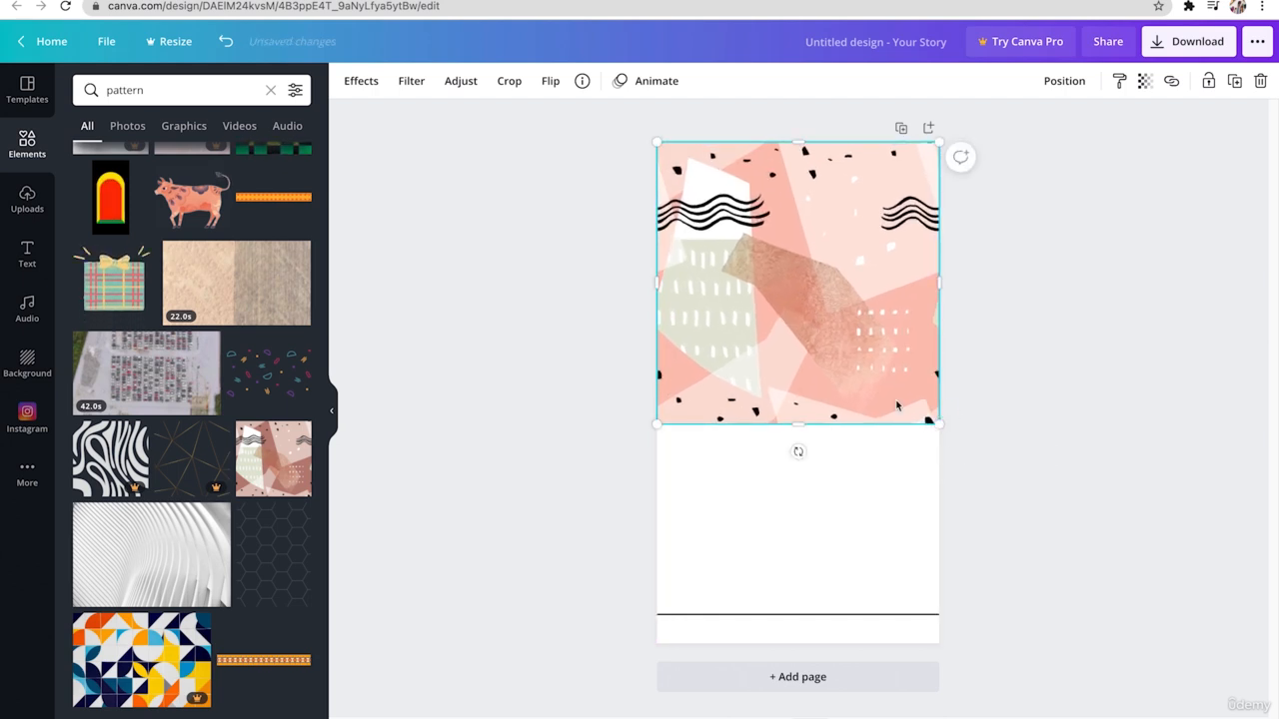
- Duplicate the pink pattern and align the copy directly below the first to cover the rest of the page
key("super+d")
left_click_drag(894, 351, 885, 625)
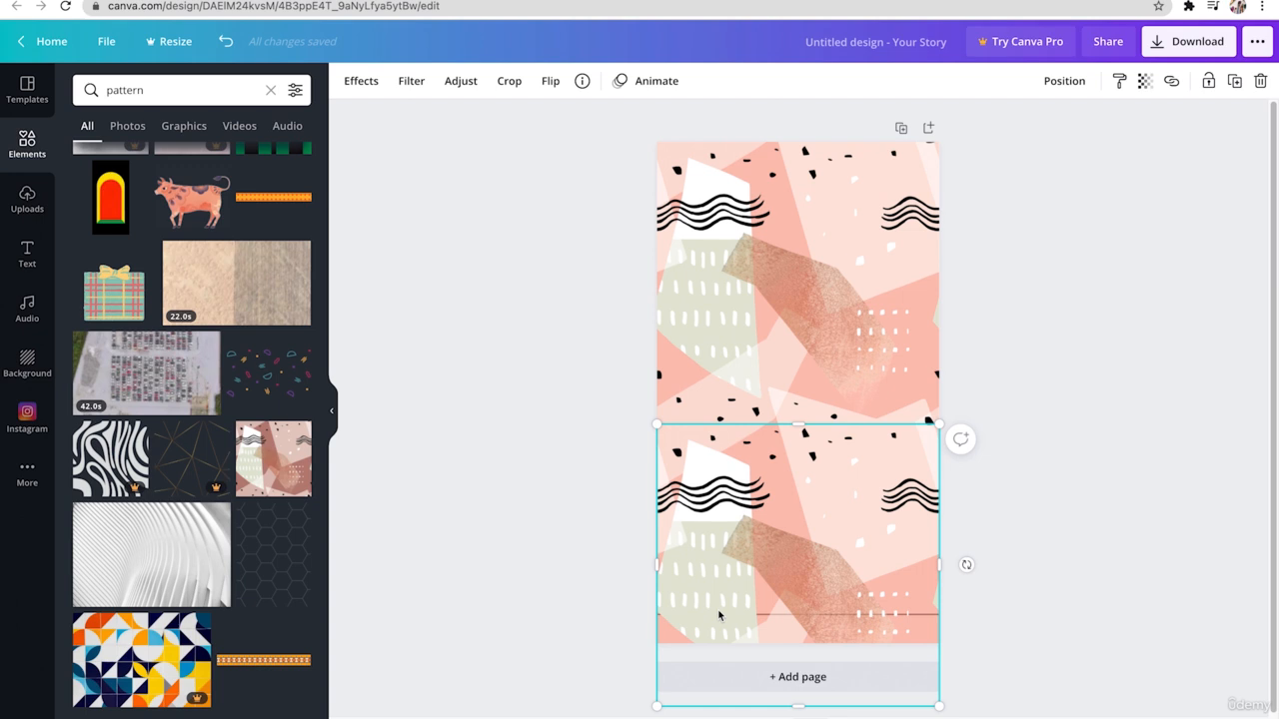
left_click(1039, 537)
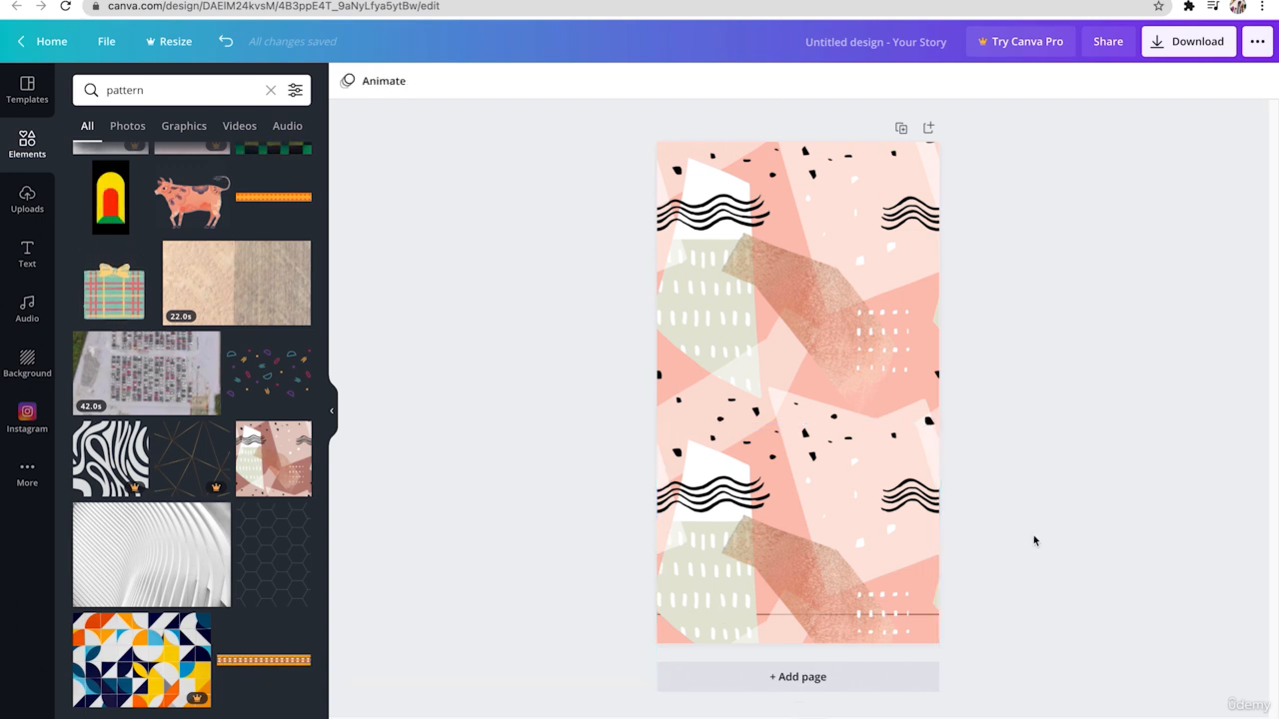
- Search the photos for "travel", add the world map photo with camera and passport, and place it scaled down in the page's upper right area
left_click(179, 90)
type("travel")
key("Return")
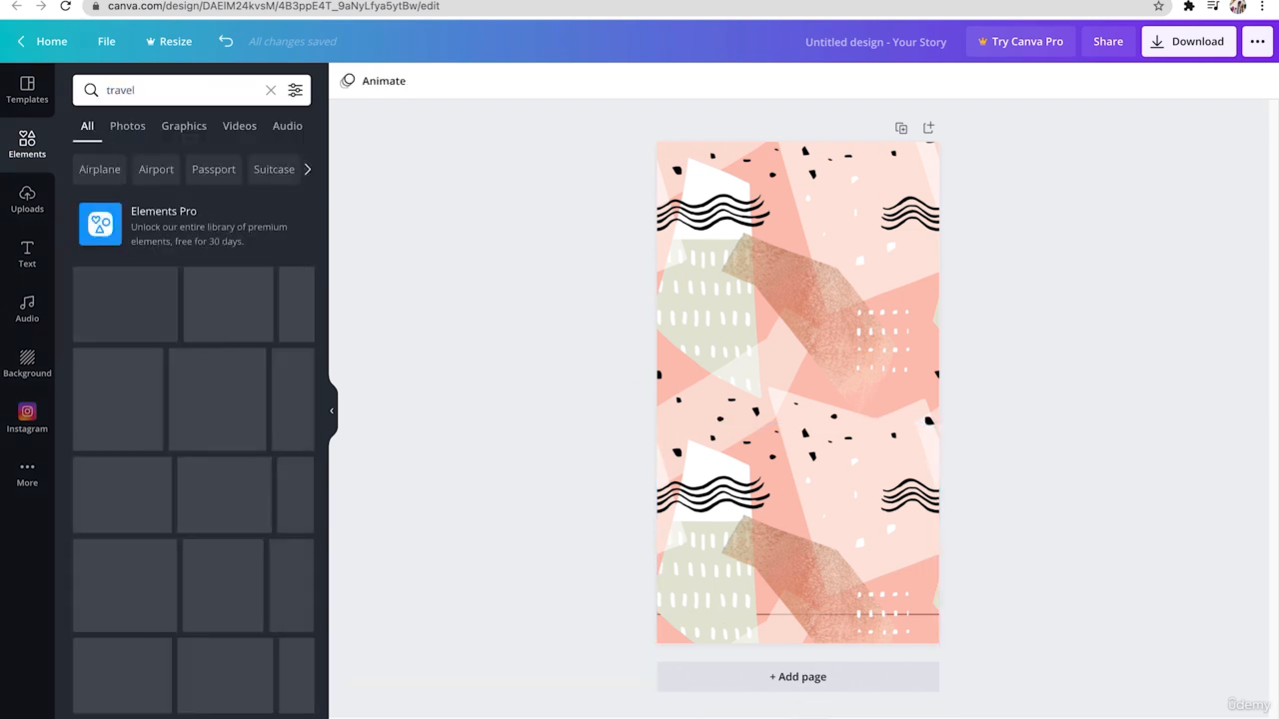
left_click(131, 127)
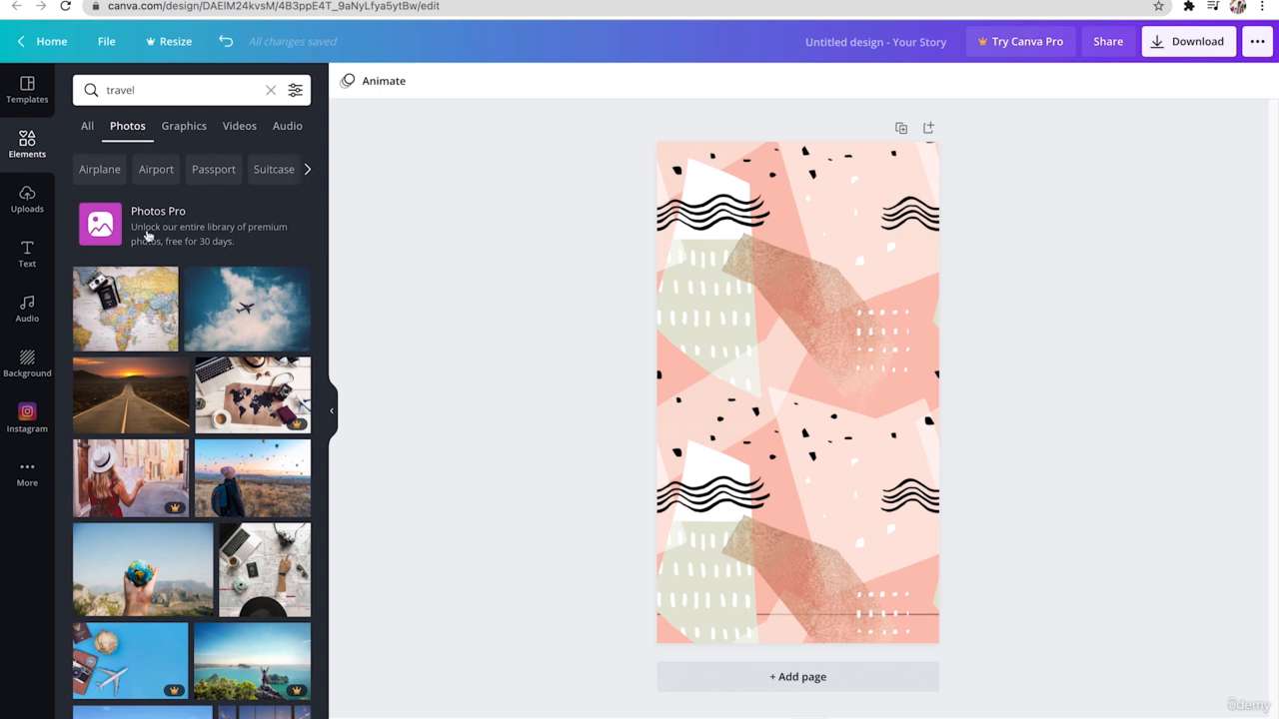
left_click(162, 282)
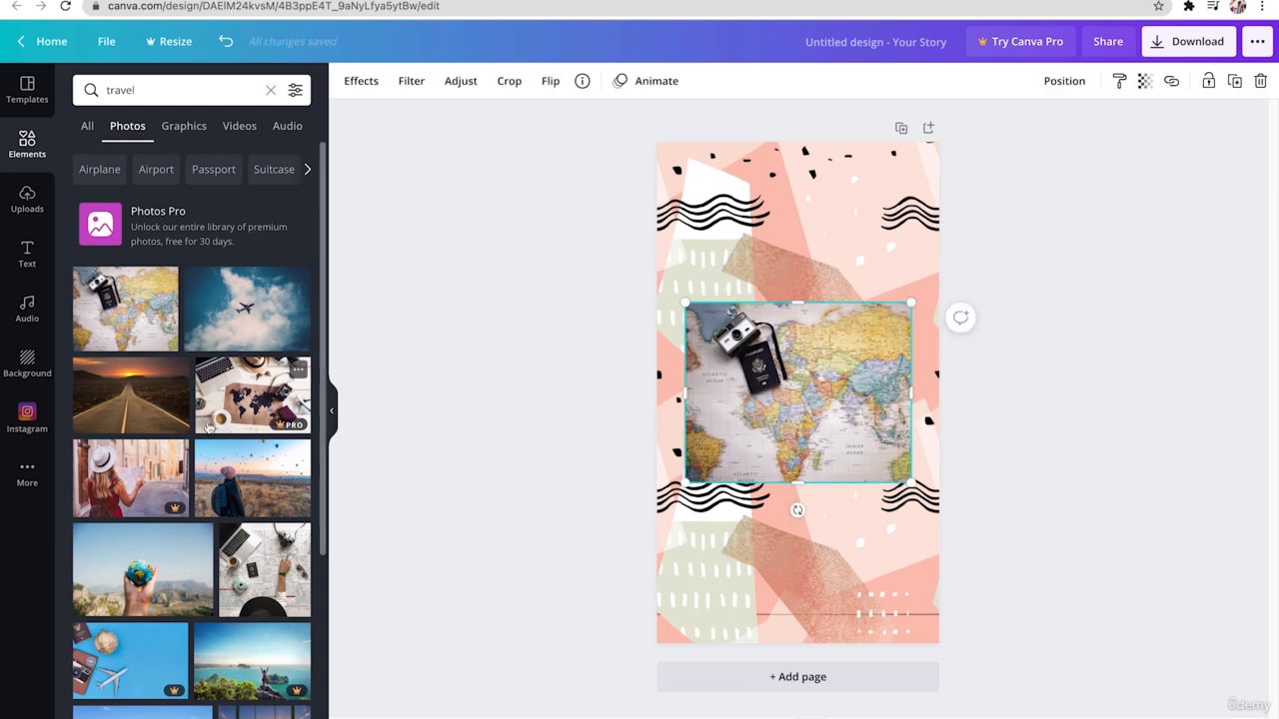
left_click_drag(776, 355, 796, 224)
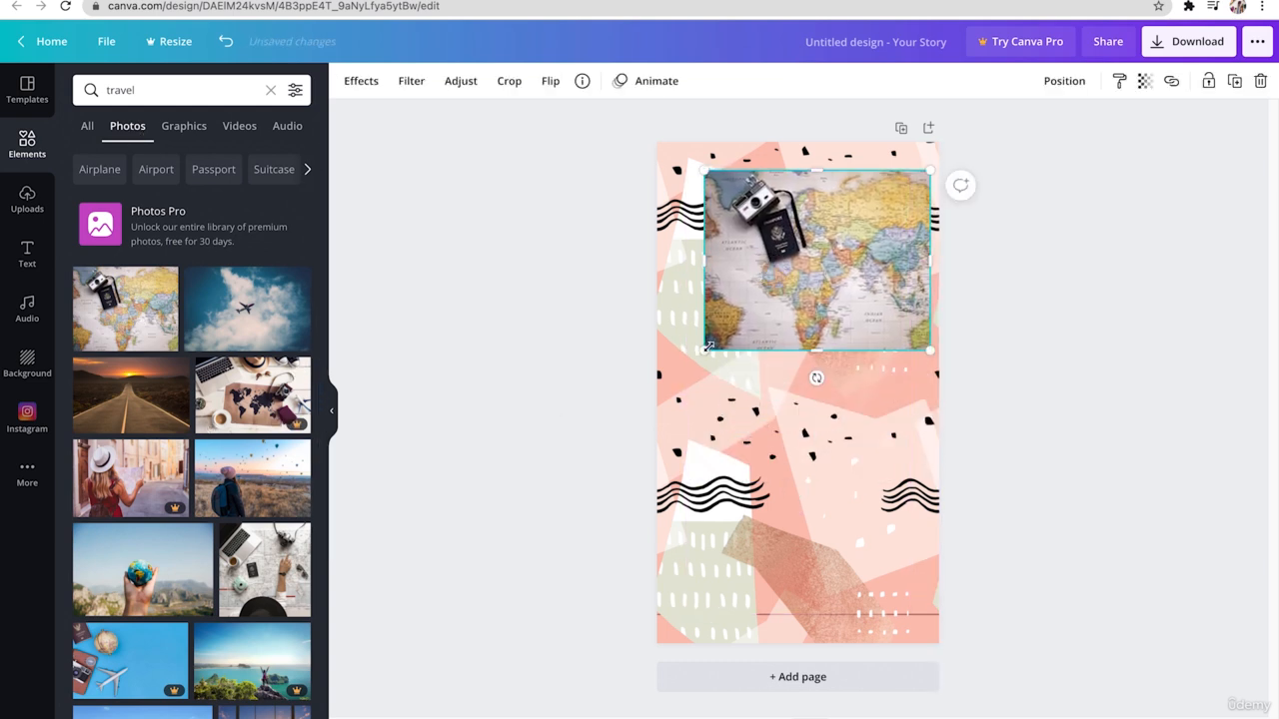
left_click_drag(707, 348, 799, 275)
left_click_drag(887, 227, 868, 223)
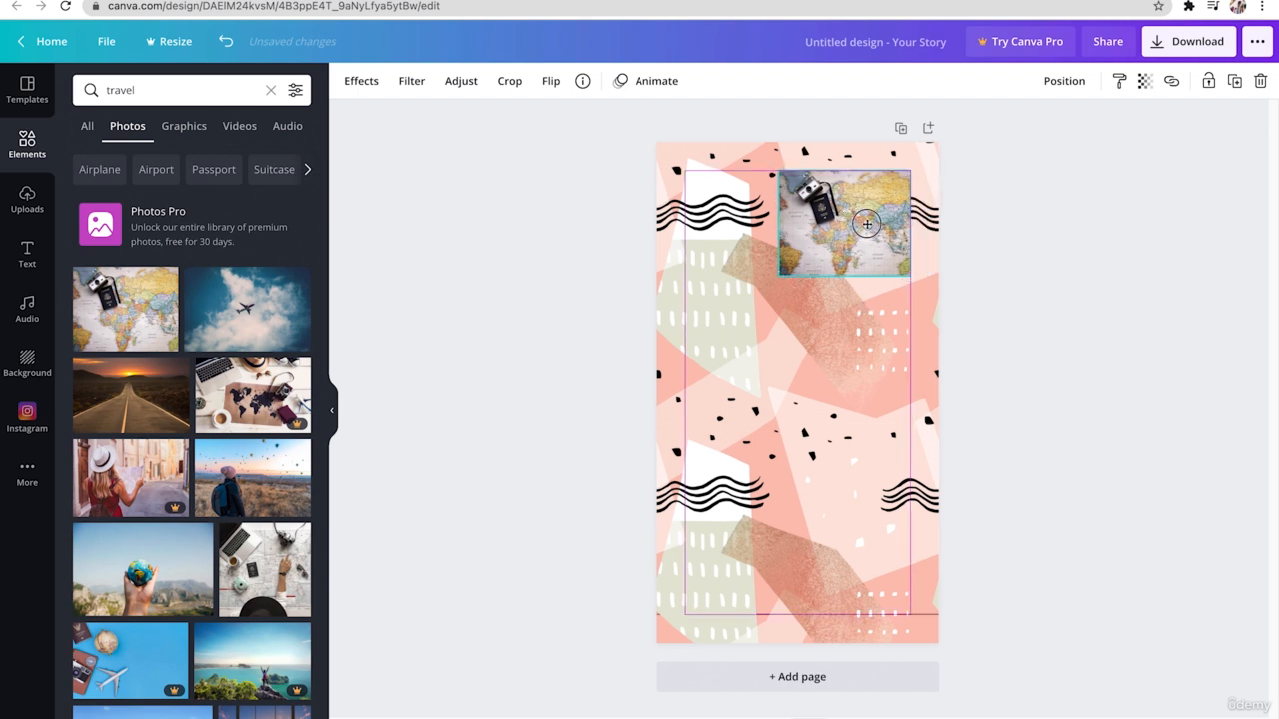
- Add the photo of the traveler watching balloons, shrink it in the page's upper left area, and send it behind the map photo
left_click(274, 479)
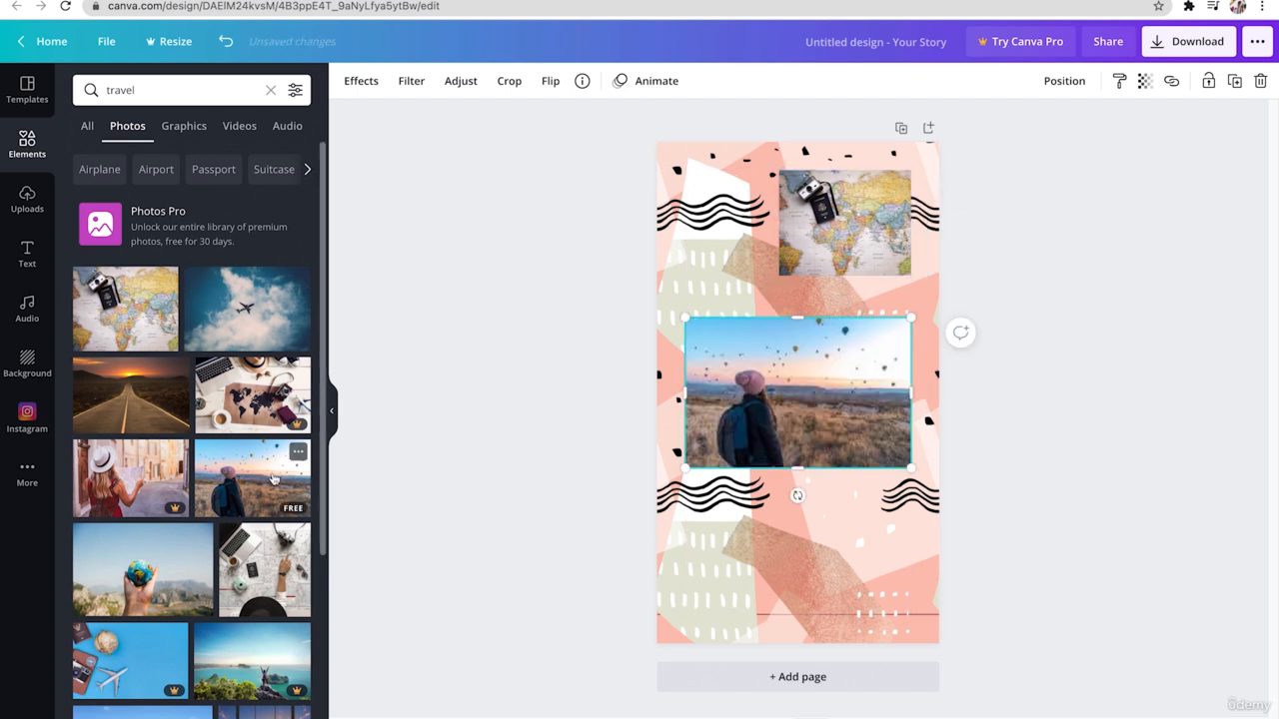
left_click_drag(790, 400, 782, 299)
left_click_drag(902, 368, 863, 341)
left_click_drag(807, 308, 807, 288)
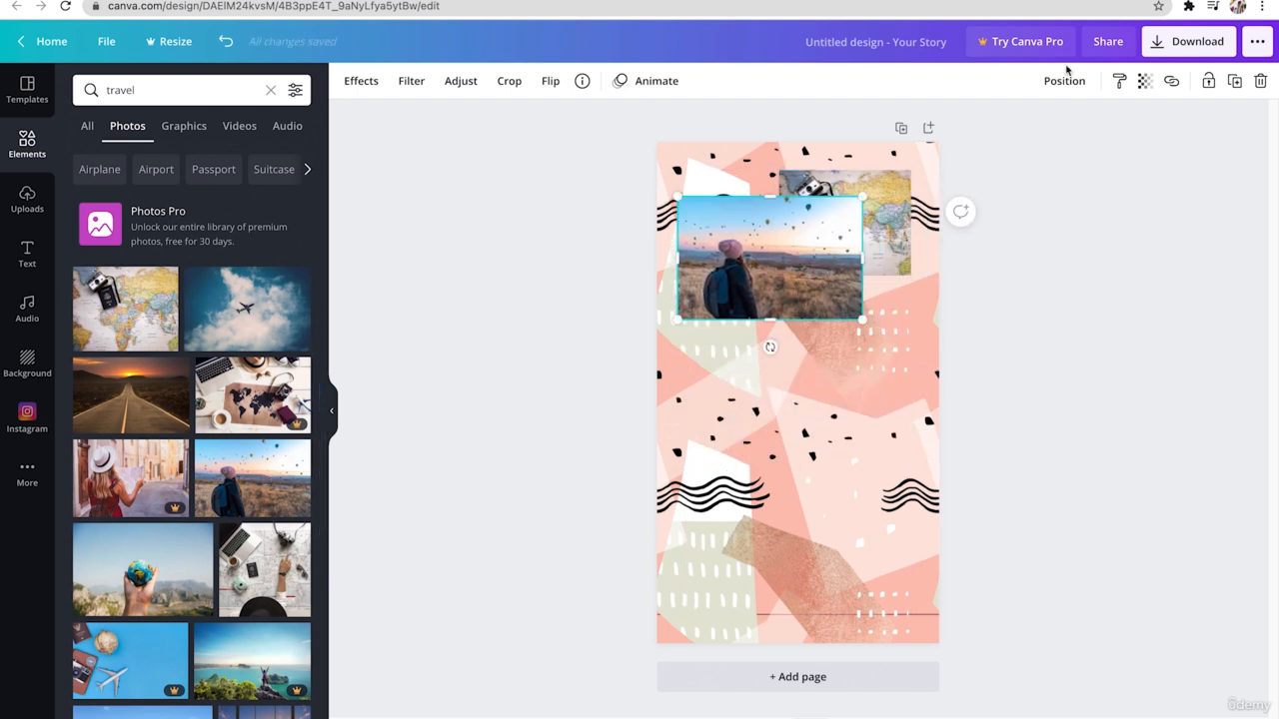
left_click(1064, 81)
left_click(1027, 124)
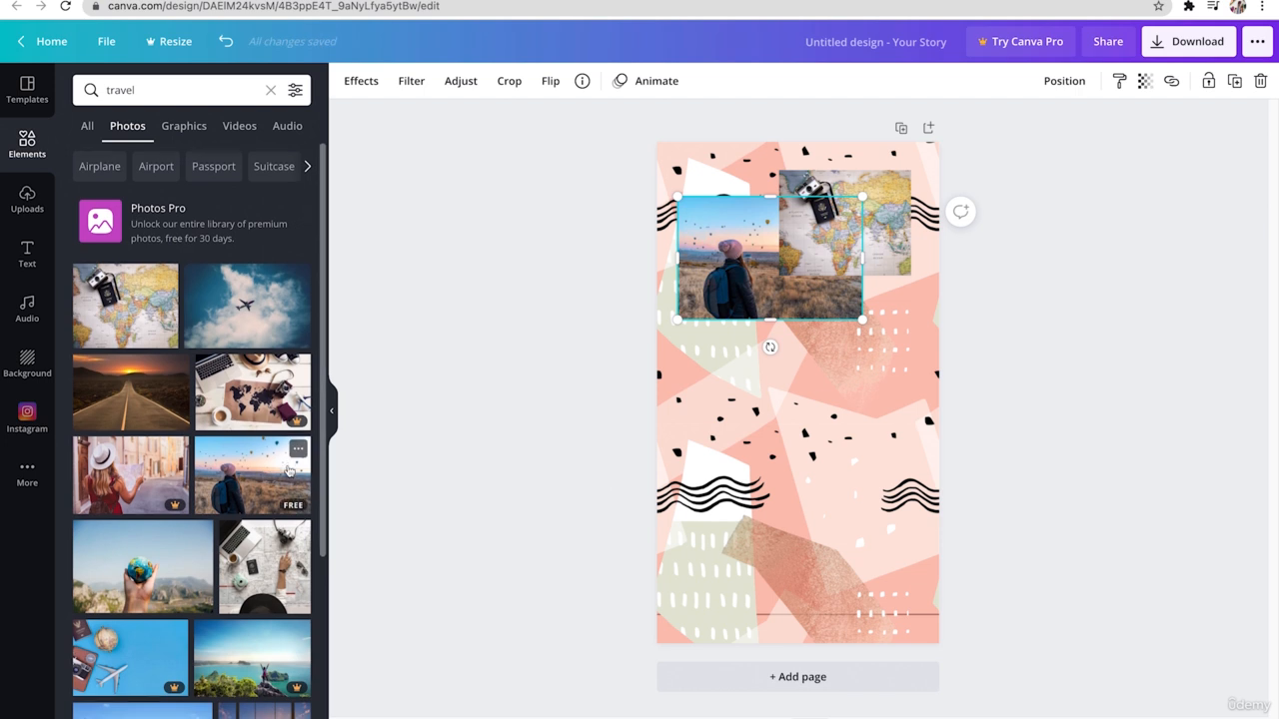
- Add the airplane window photo, scale it down and place it near the page's right edge below the map photo
scroll(249, 449, "down", 10)
left_click(271, 440)
left_click_drag(914, 543, 778, 367)
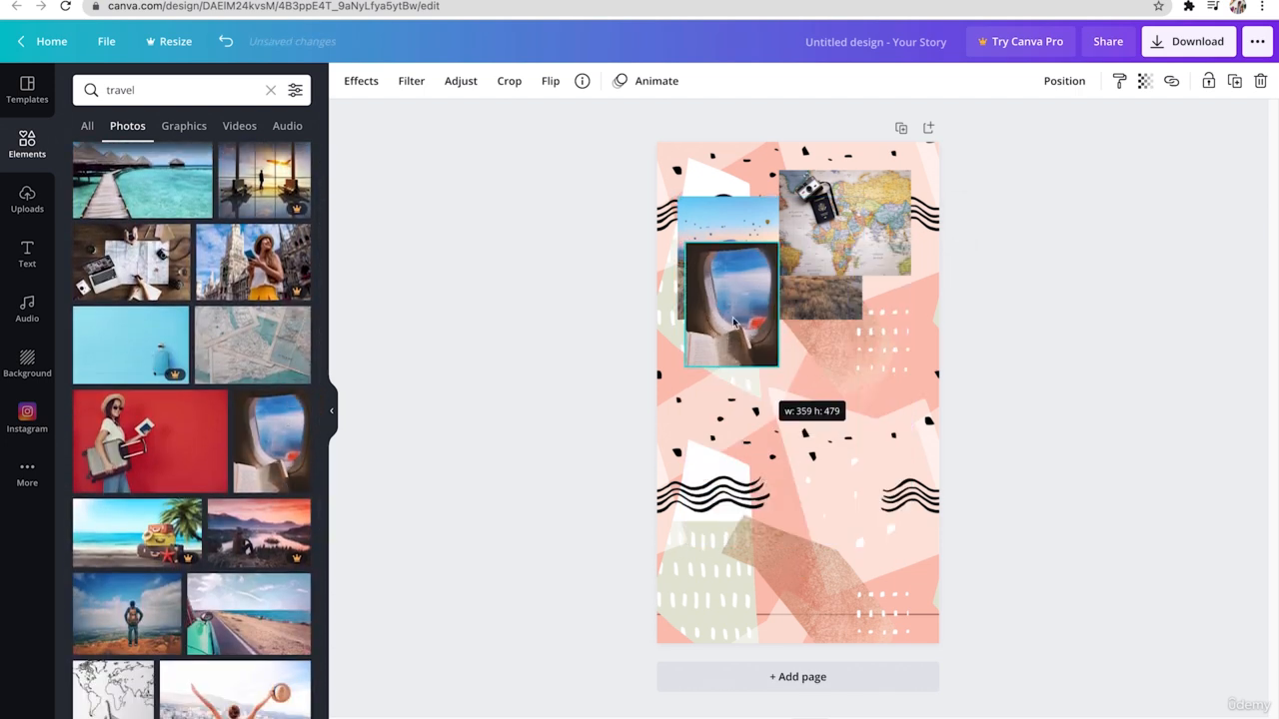
left_click_drag(733, 322, 880, 369)
left_click_drag(832, 413, 816, 434)
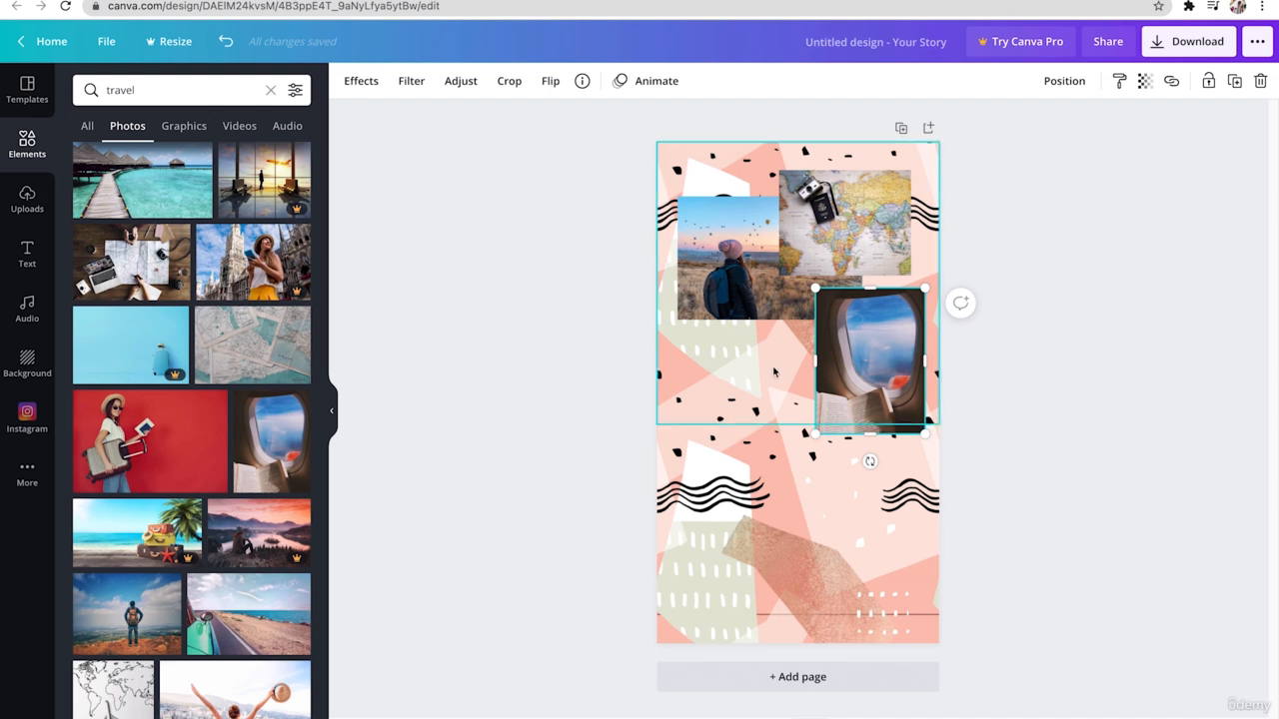
- Add the coastal road photo, shrink it and place it in the lower left part of the page
left_click_drag(245, 611, 784, 536)
left_click_drag(891, 604, 865, 573)
left_click_drag(791, 514, 803, 526)
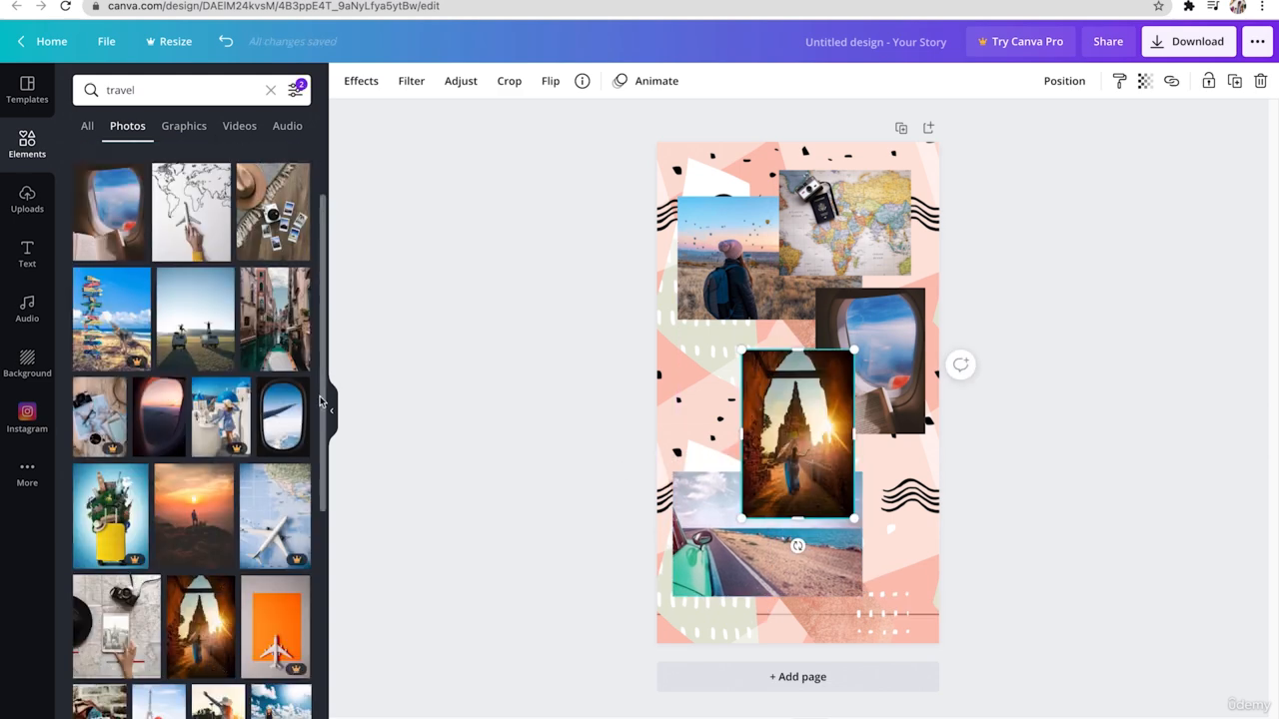
- Add the temple sunset photo, change the search filters, and place a scaled-down beach photo below the balloon photo
scroll(250, 399, "down", 3)
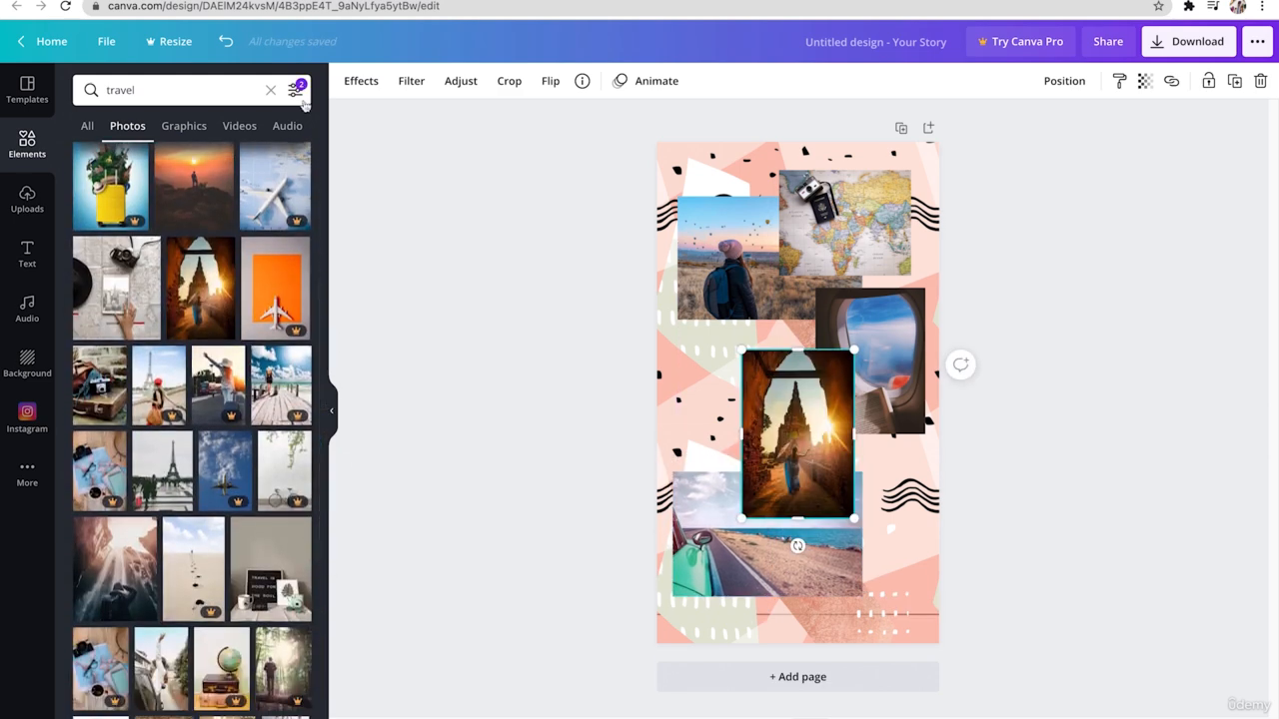
left_click(296, 91)
left_click(143, 256)
left_click(190, 411)
left_click(267, 384)
left_click_drag(916, 512, 796, 392)
left_click_drag(712, 317, 717, 372)
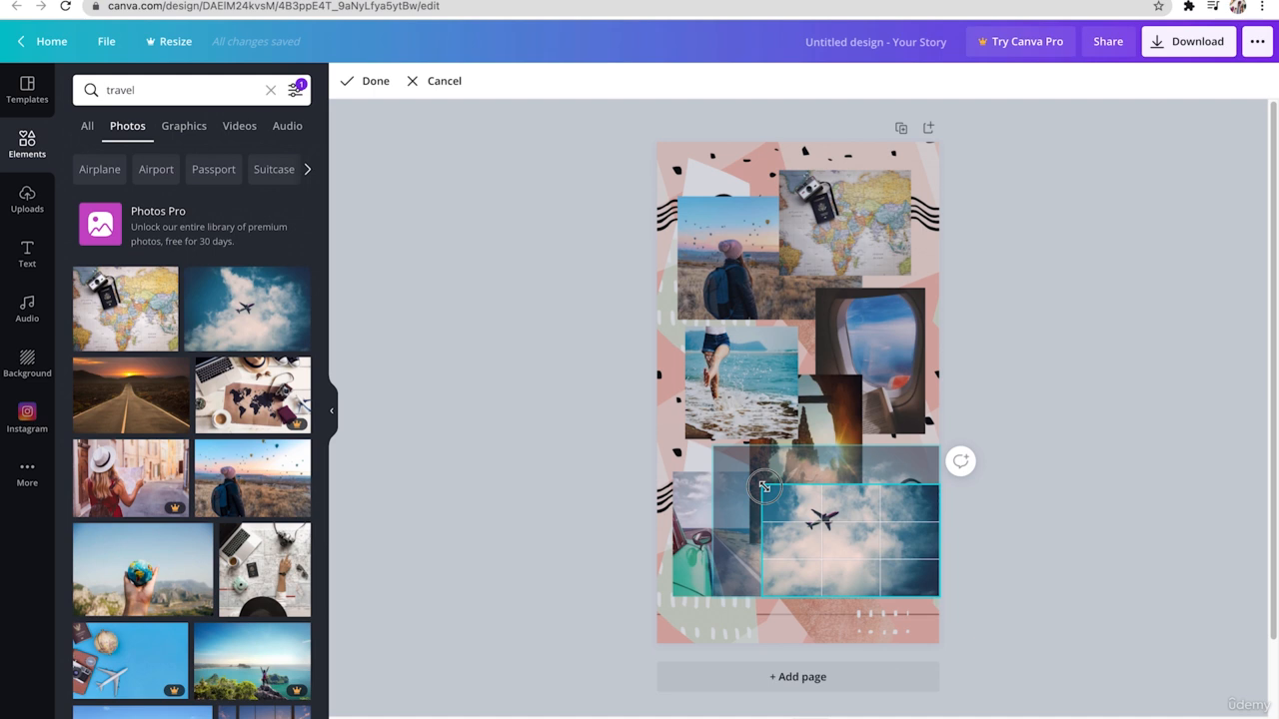
- Scale the airplane-in-clouds photo and place it in the page's lower right area, and nudge the temple photo slightly left
left_click_drag(939, 600, 871, 568)
left_click(1011, 545)
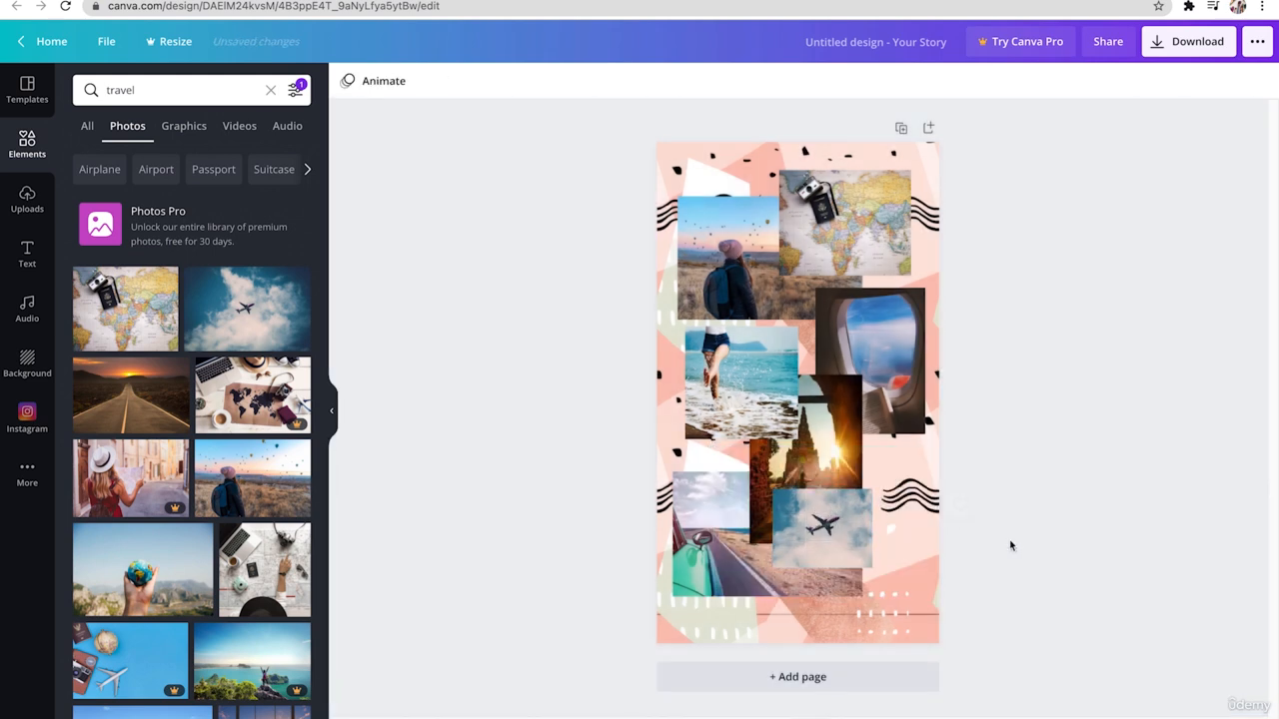
left_click_drag(820, 523, 867, 529)
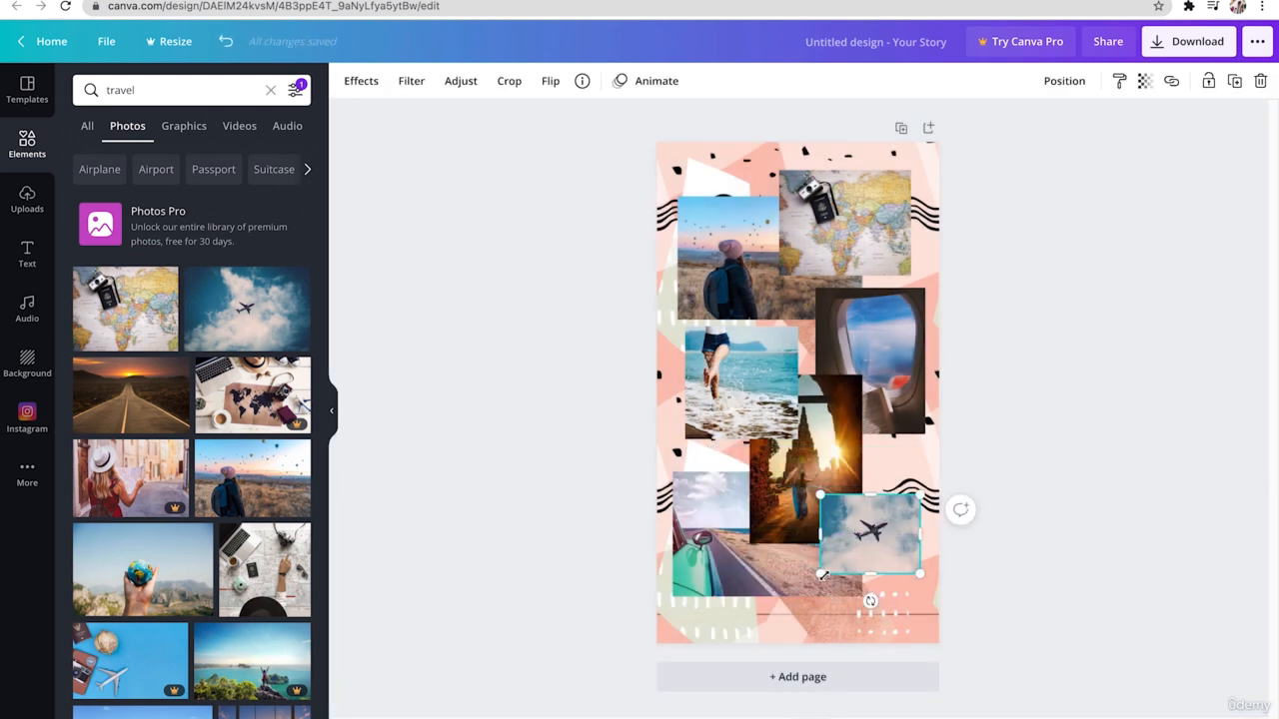
left_click_drag(820, 575, 805, 585)
left_click_drag(840, 537, 845, 537)
left_click_drag(815, 447, 812, 448)
left_click_drag(875, 543, 881, 542)
left_click(1027, 545)
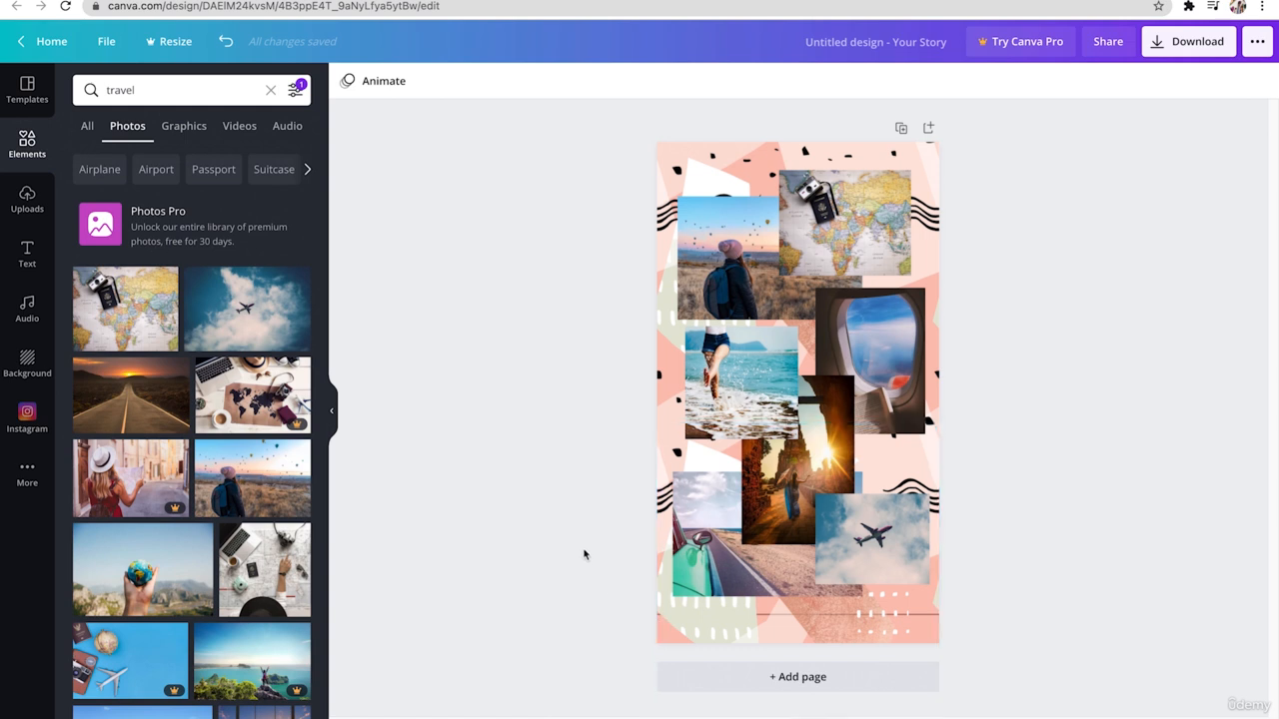
- Apply frame effects to the photos: Film 2 on the map, white Polaroid on the balloon and temple photos, film strips on the beach and airplane photos
left_click(873, 233)
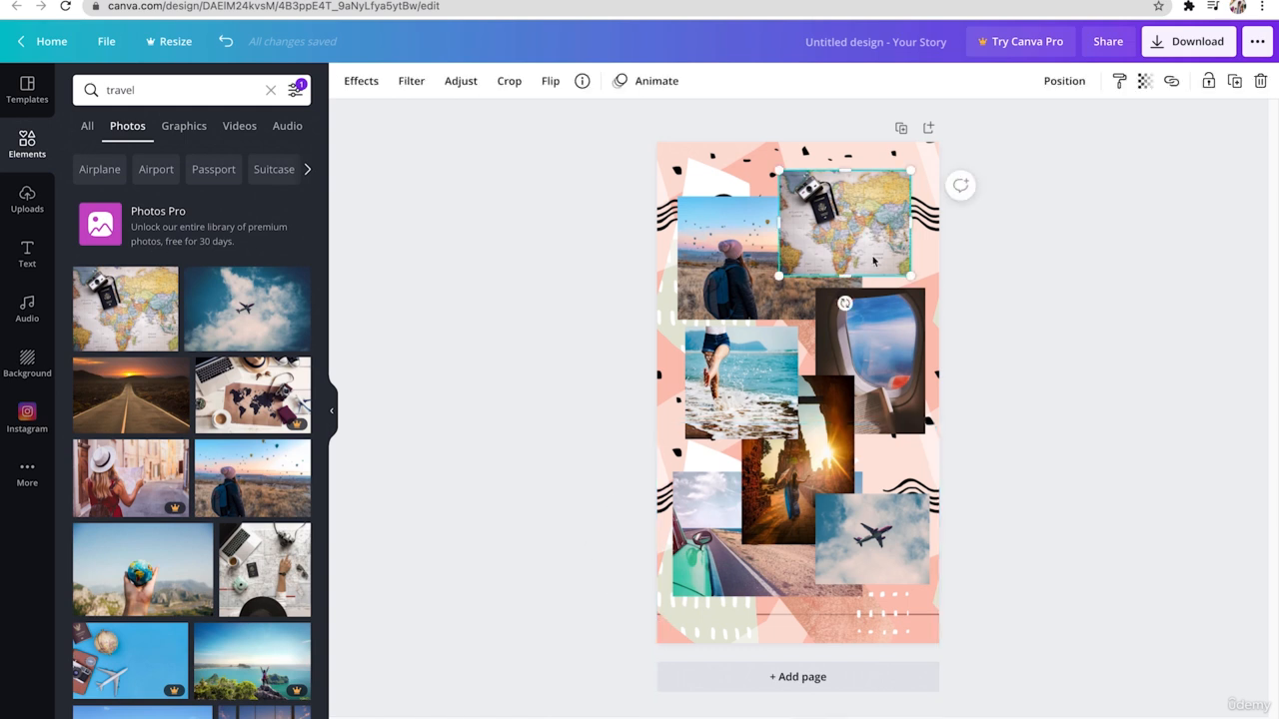
left_click(374, 88)
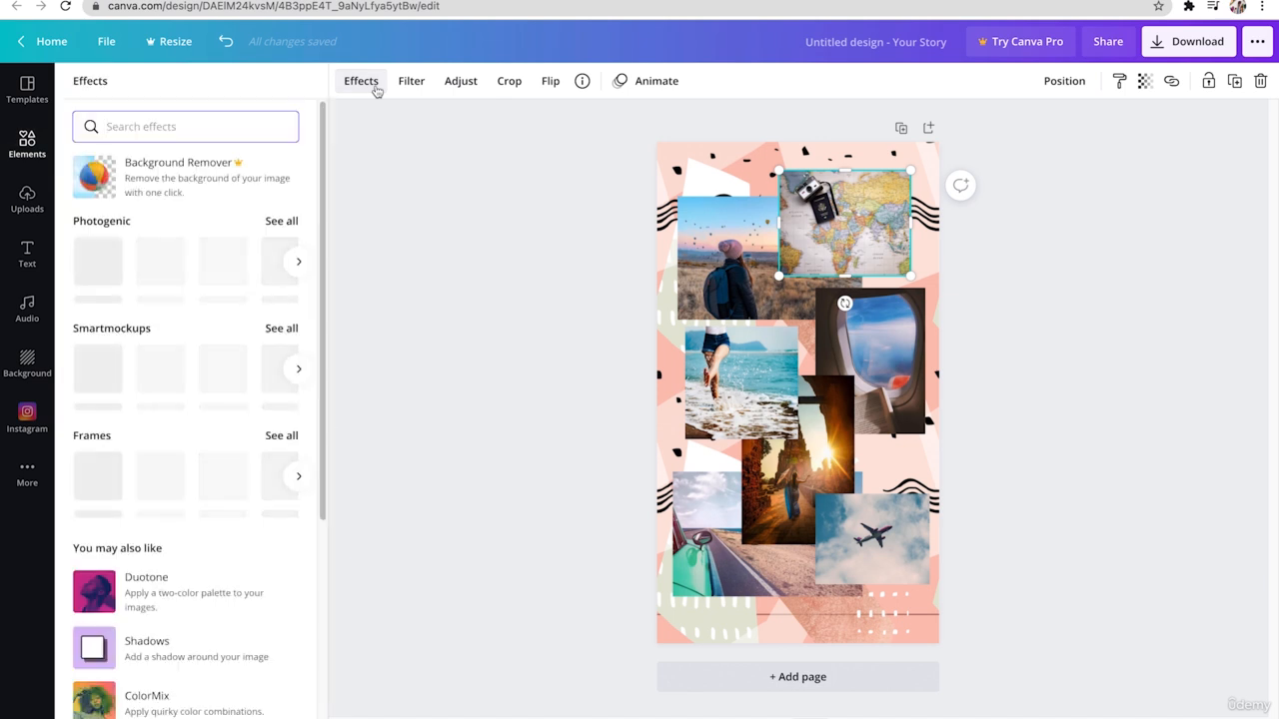
left_click(283, 438)
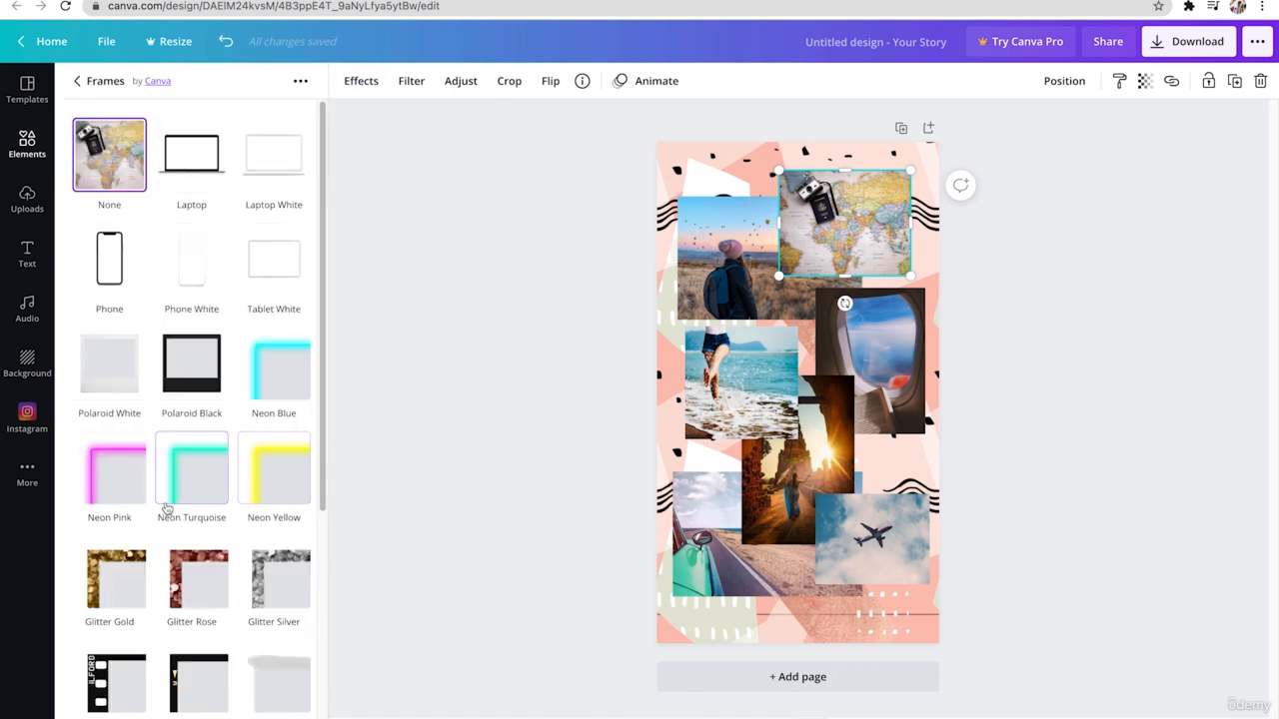
left_click(195, 679)
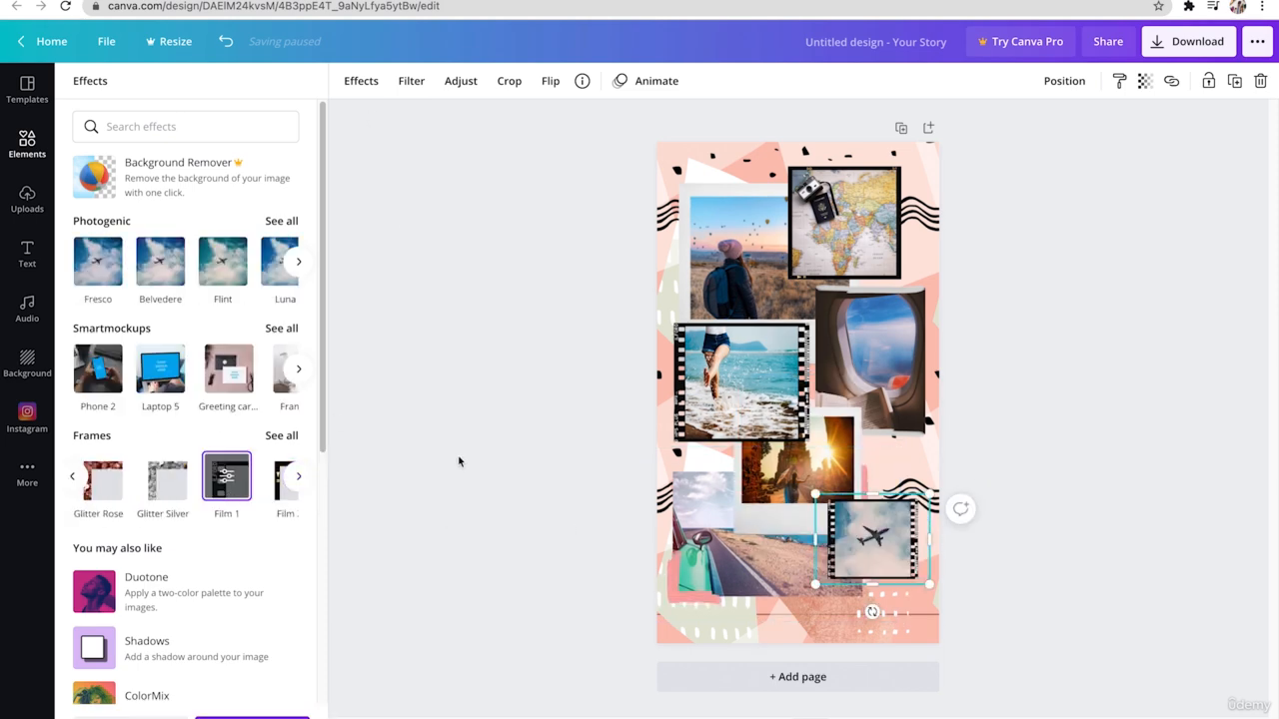
left_click(459, 462)
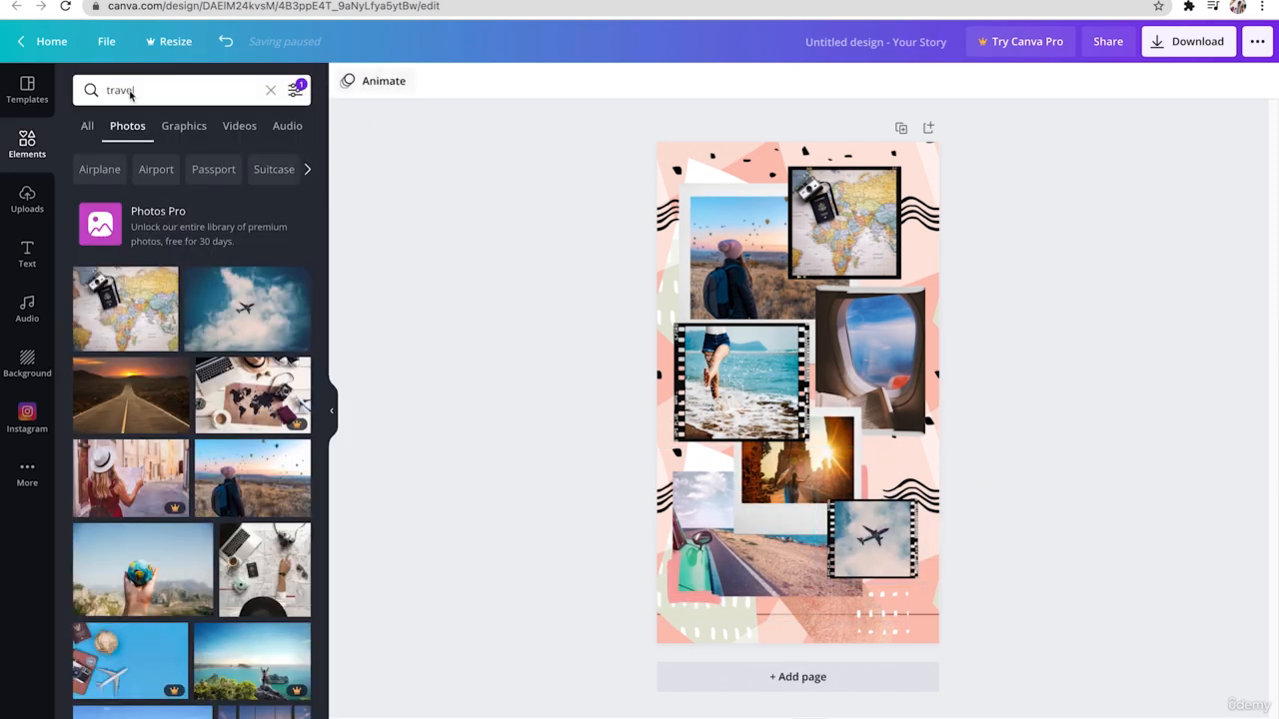
- Search the graphics for "travel" and add the pink airplane, pink passport and green world map graphics to the page
left_click(186, 133)
left_click(272, 90)
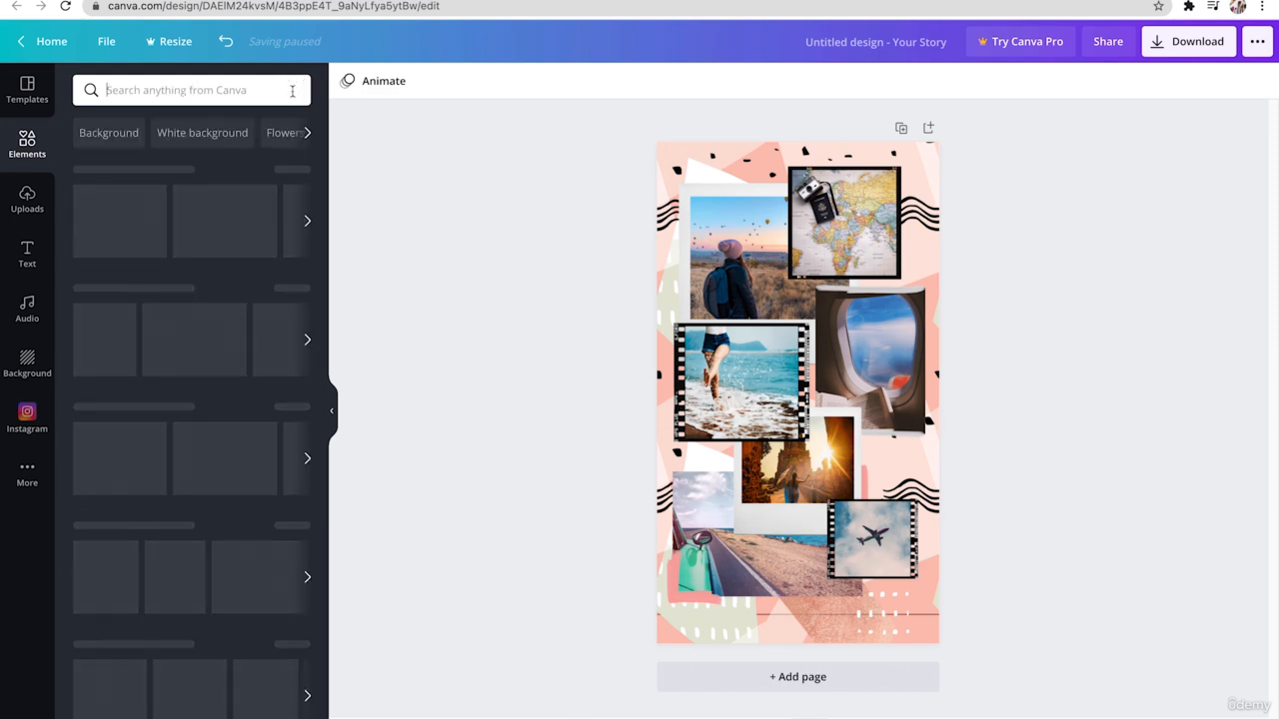
type("trav")
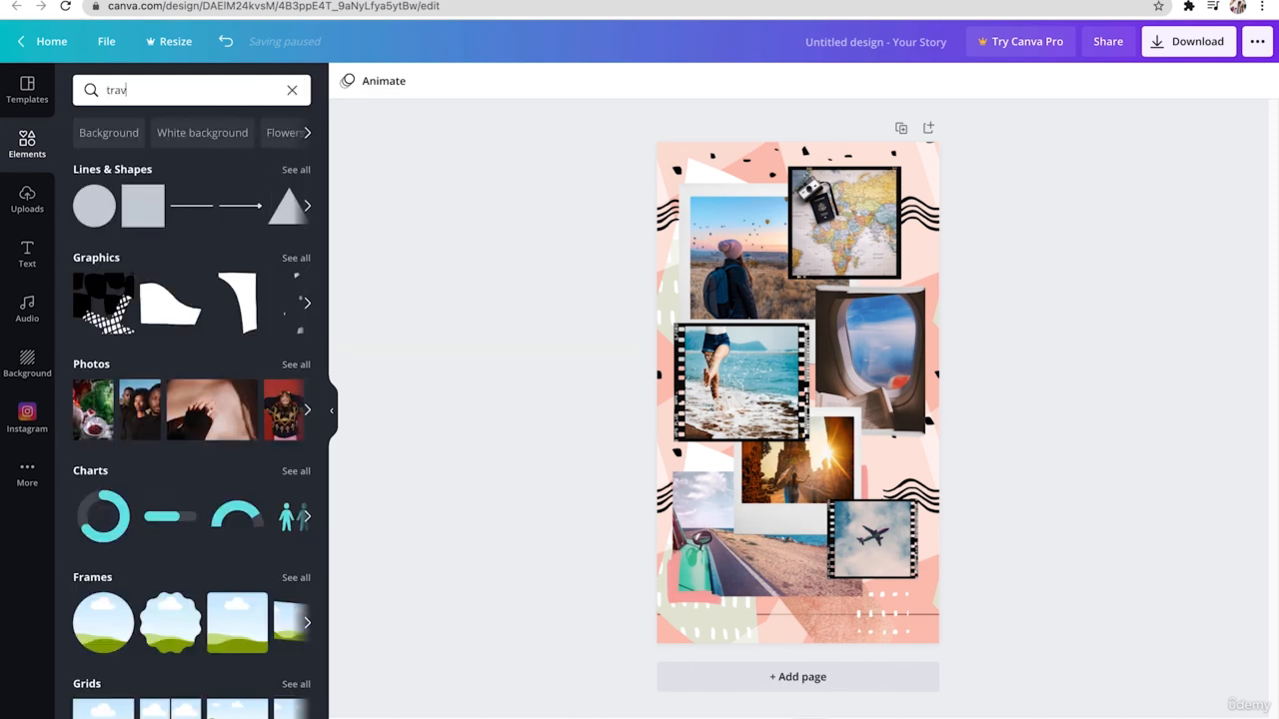
key("Return")
left_click(184, 126)
left_click(125, 465)
left_click(197, 542)
left_click(195, 384)
scroll(300, 472, "down", 10)
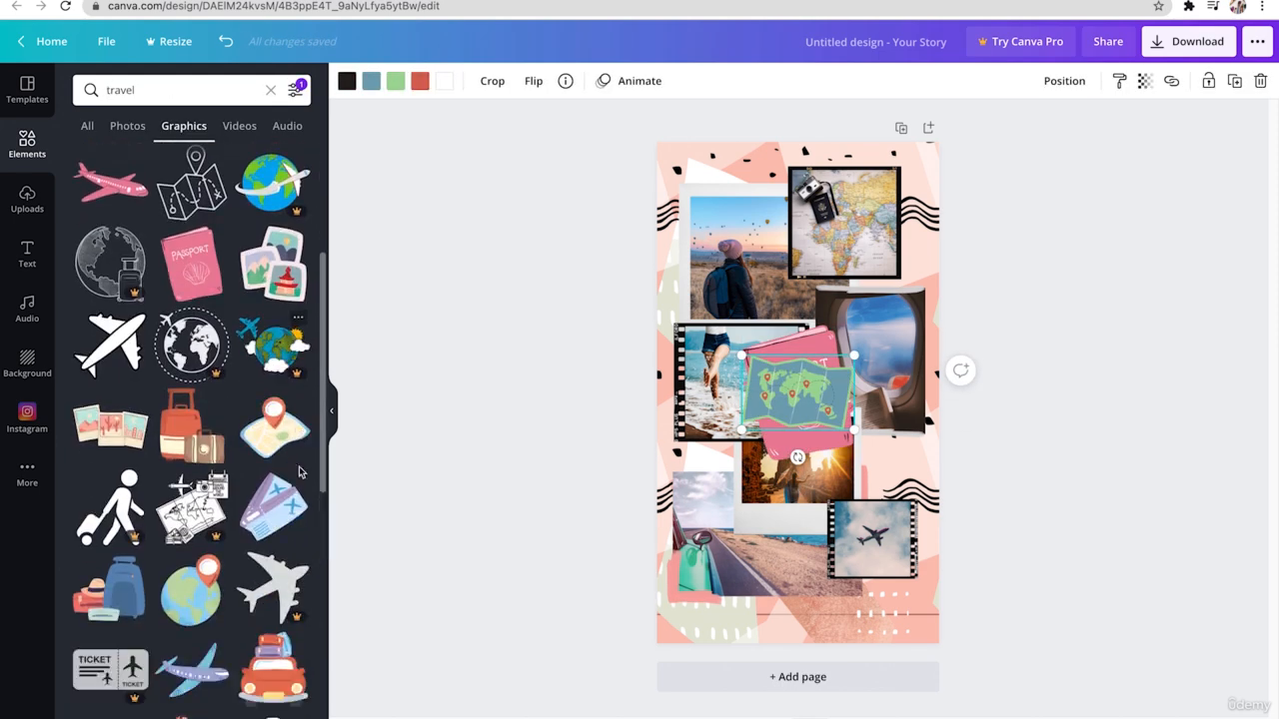
- Add more travel graphics to the page: stamps, the hiking couple, the hat, the palm tree, the signpost and the sun
scroll(300, 471, "down", 4)
left_click(195, 449)
scroll(195, 455, "down", 8)
left_click(195, 435)
scroll(205, 455, "down", 4)
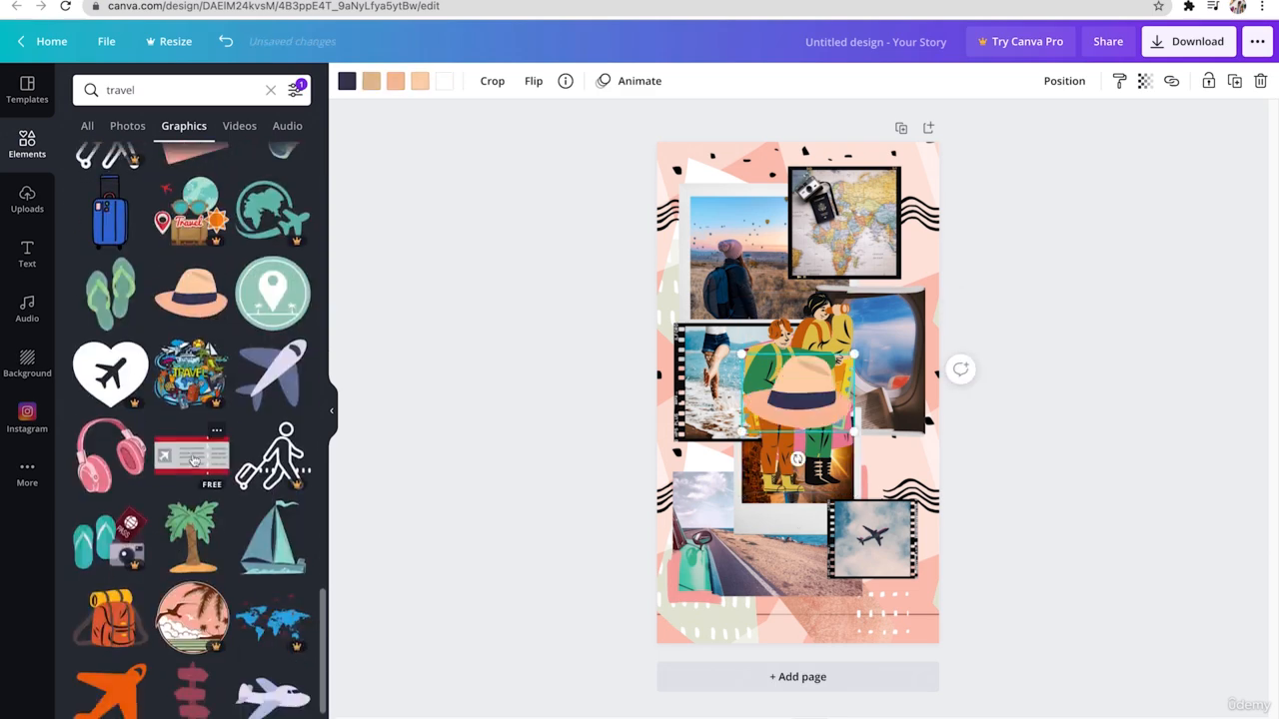
left_click(193, 480)
scroll(145, 572, "down", 2)
left_click(120, 525)
scroll(125, 530, "down", 3)
- Shrink the sun, signpost and palm tree, placing the sun and palm at the left below the beach photo and the signpost by the window photo
left_click_drag(852, 448, 814, 409)
left_click_drag(784, 372, 719, 454)
left_click_drag(847, 492, 797, 391)
left_click_drag(773, 342, 869, 315)
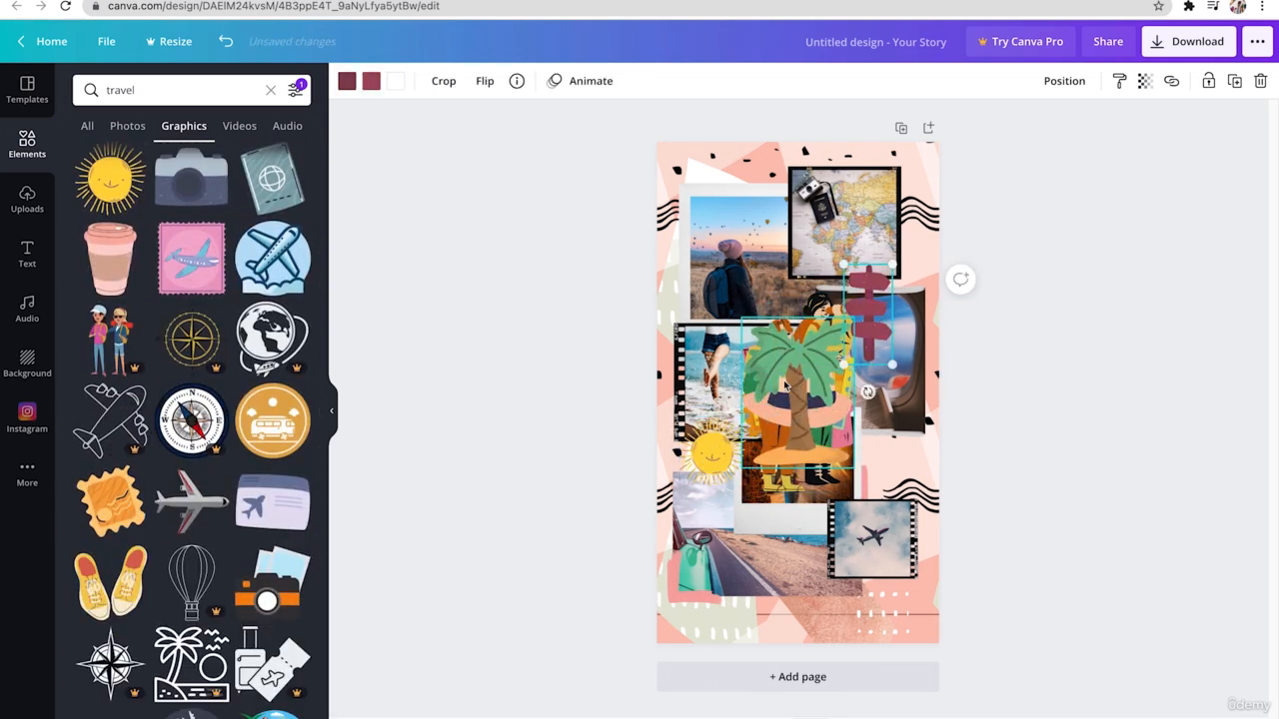
left_click_drag(852, 468, 816, 417)
left_click_drag(777, 358, 711, 468)
left_click(636, 442)
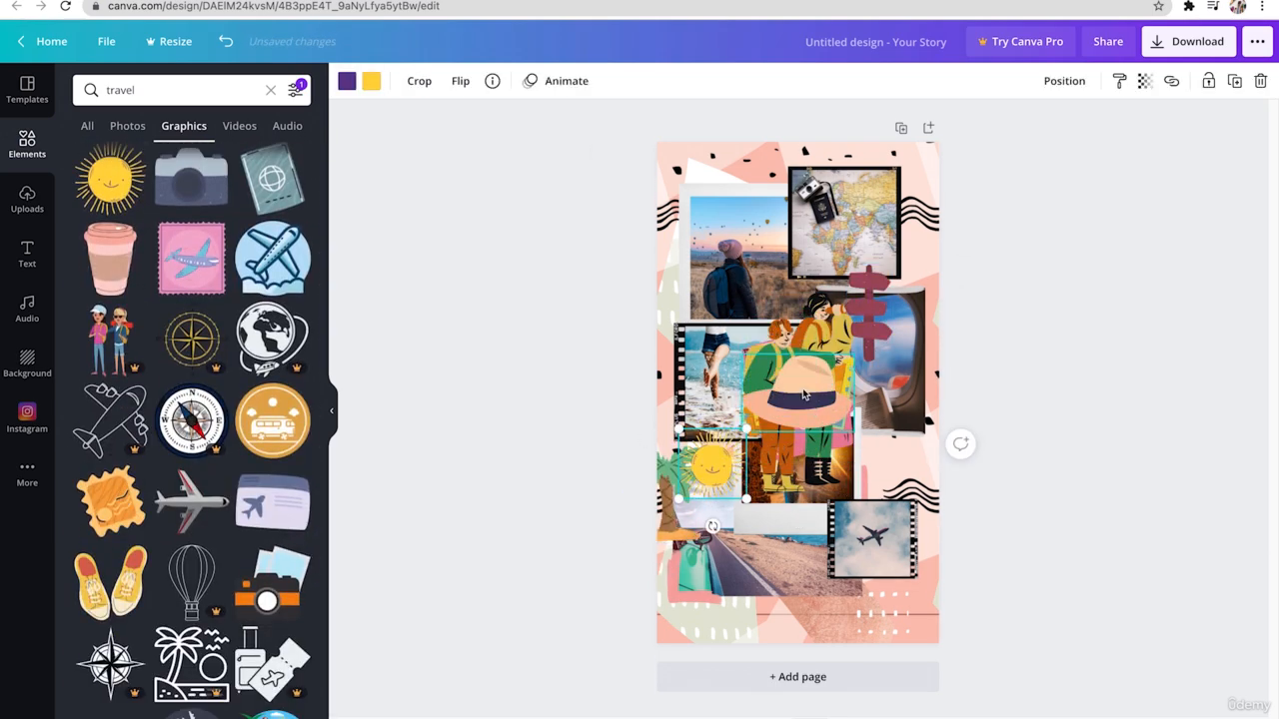
- Tilt the hat graphic and place it at the window photo's upper right corner
left_click(804, 395)
left_click_drag(800, 454, 774, 452)
left_click_drag(865, 380, 912, 292)
- Flip the hiking couple horizontally, shrink it and place it at the page's right edge below the window photo
left_click(796, 400)
left_click(533, 81)
left_click(572, 120)
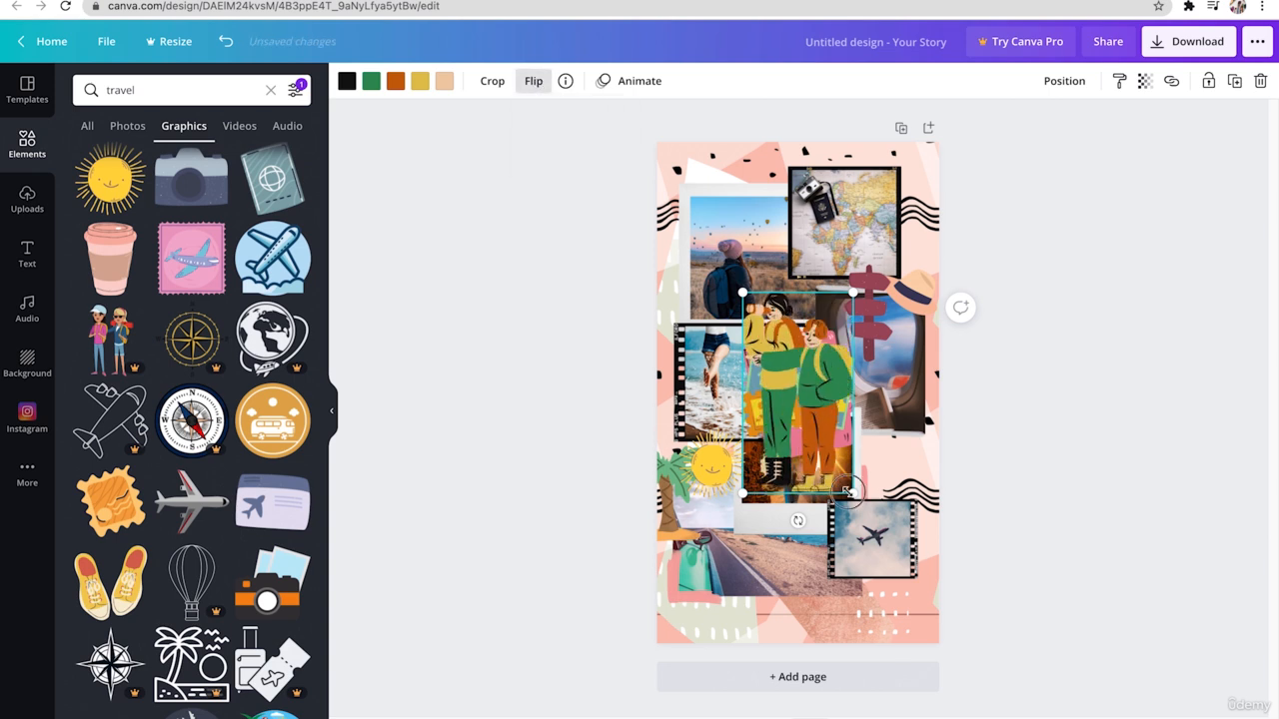
left_click_drag(867, 509, 802, 398)
left_click_drag(769, 330, 907, 449)
left_click(1025, 451)
- Place the stamps below the airplane-in-clouds photo and the tilted world map graphic over the coastal road photo's lower edge
left_click_drag(824, 372, 889, 579)
left_click(817, 421)
left_click_drag(817, 421, 771, 613)
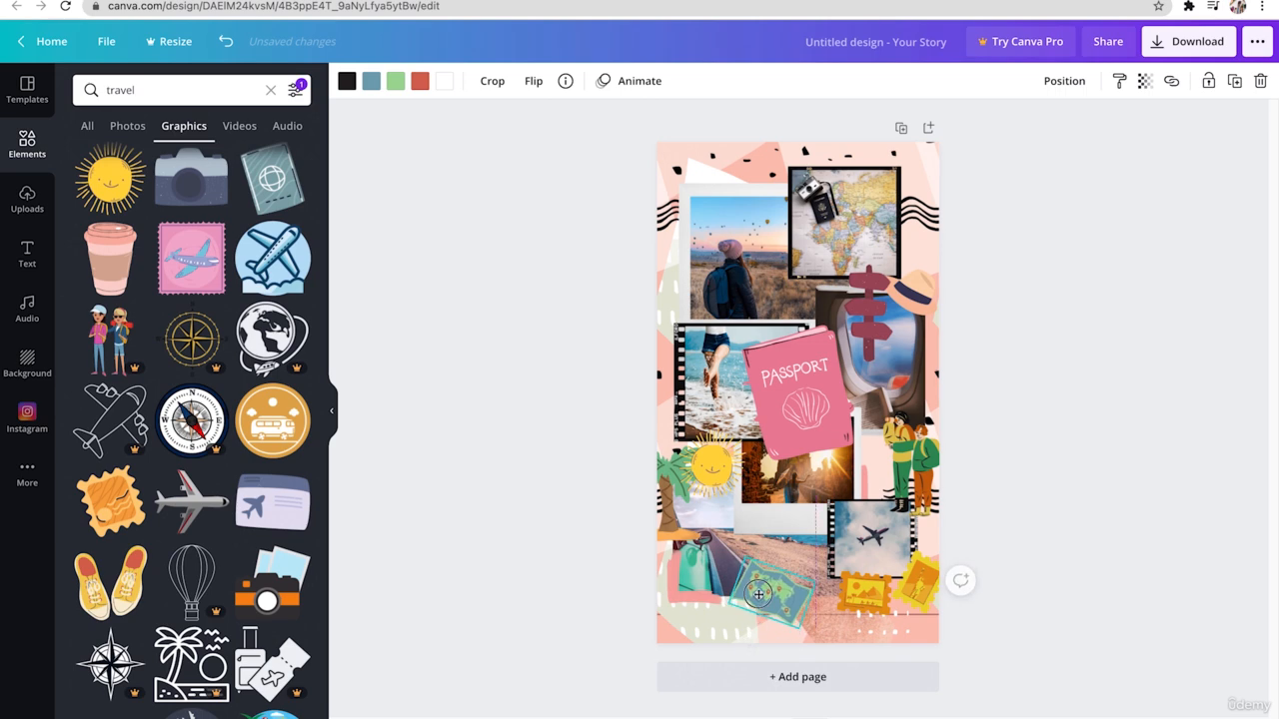
- Shrink the passport graphic at the page's left edge, and scale the pink airplane and place it above the balloon photo
left_click(849, 464)
left_click_drag(853, 462, 797, 391)
left_click_drag(773, 362, 684, 294)
left_click_drag(799, 407, 738, 185)
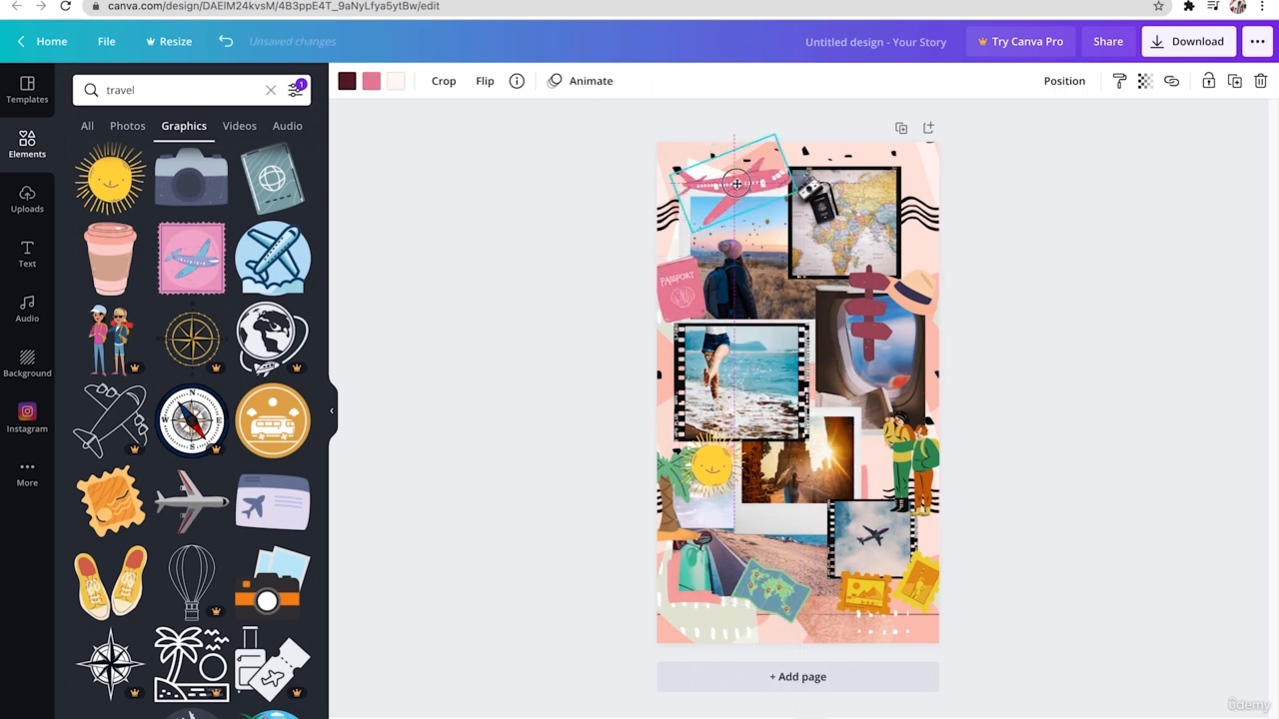
left_click_drag(691, 236, 714, 211)
left_click_drag(761, 177, 771, 182)
- Move the passport to the right side of the map photo and the signpost between the beach and window photos
left_click(685, 290)
left_click_drag(706, 316, 699, 308)
left_click_drag(686, 287, 917, 224)
left_click_drag(877, 302, 814, 349)
left_click(961, 327)
- Add the green suitcase graphic scaled down in the page's upper left corner, and adjust the pink airplane's stacking position
left_click_drag(324, 644, 339, 249)
left_click(192, 305)
left_click_drag(862, 446, 807, 398)
left_click_drag(773, 371, 692, 192)
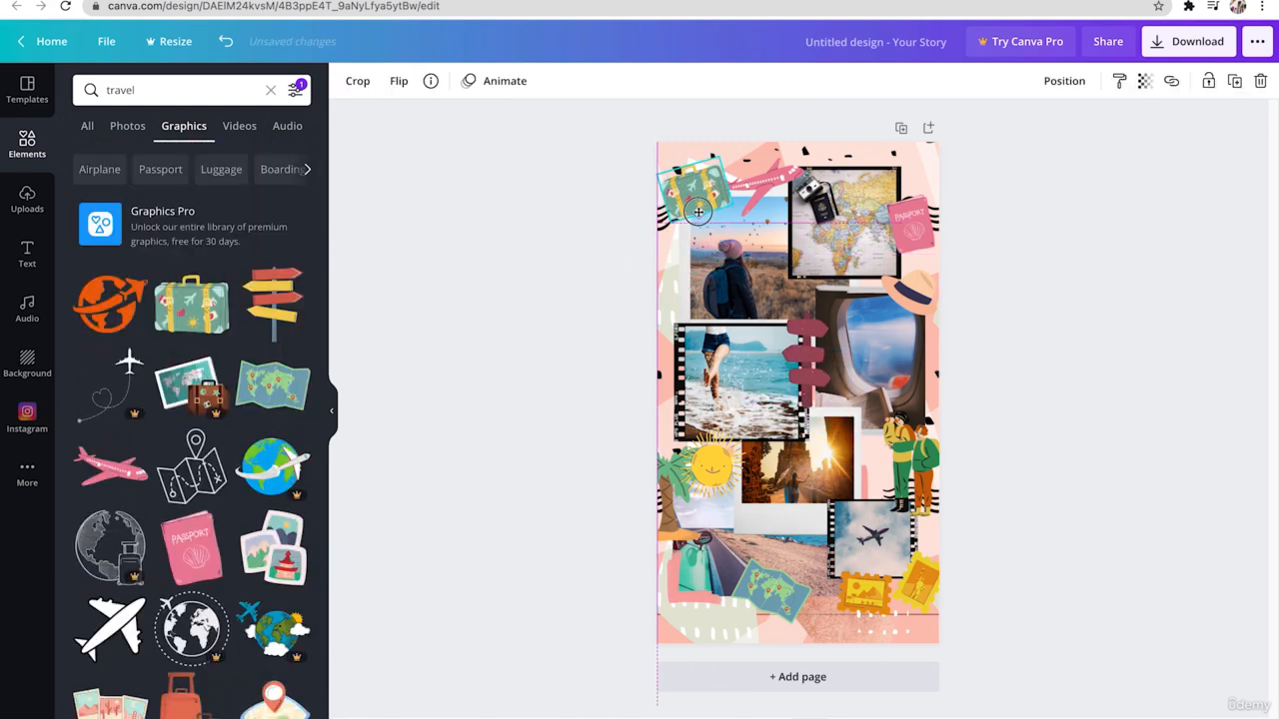
left_click(764, 181)
left_click(1064, 81)
left_click(884, 158)
- Add the green flip-flops graphic, shrink and rotate it, and place it at the page's left edge above the beach photo
scroll(260, 552, "down", 10)
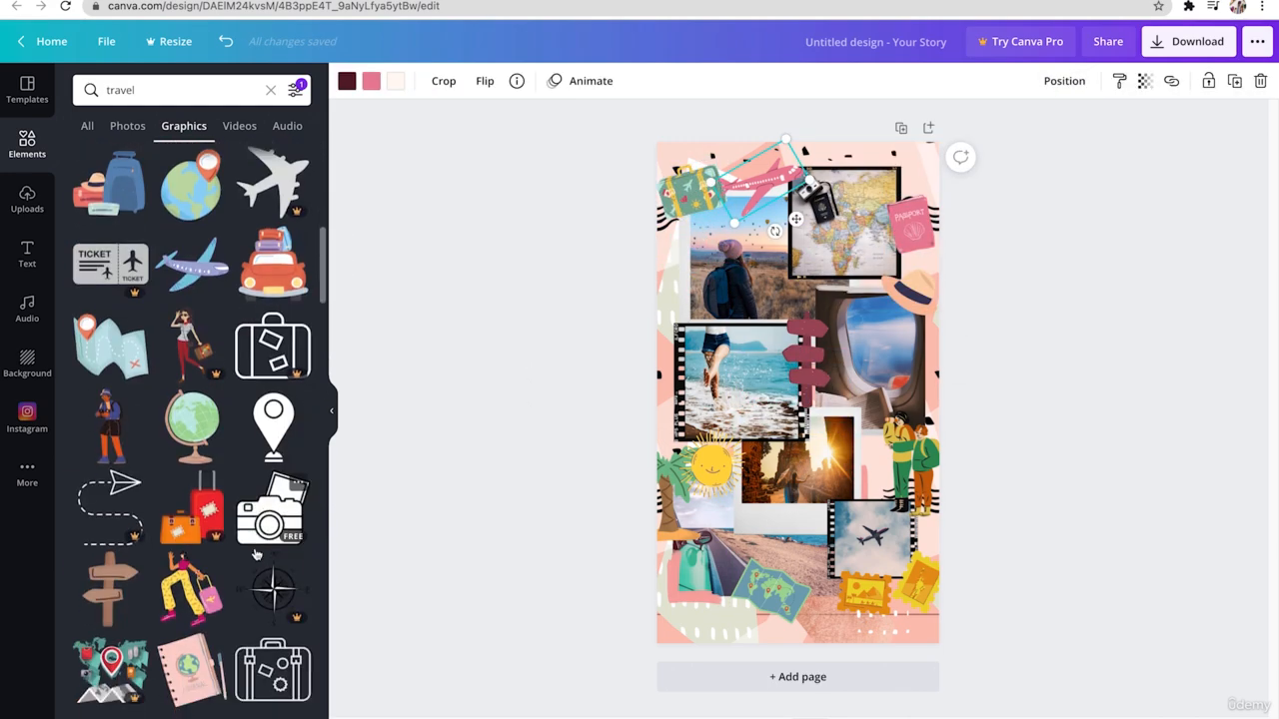
scroll(260, 552, "down", 10)
left_click(110, 470)
left_click_drag(858, 481, 819, 425)
left_click_drag(779, 365, 690, 335)
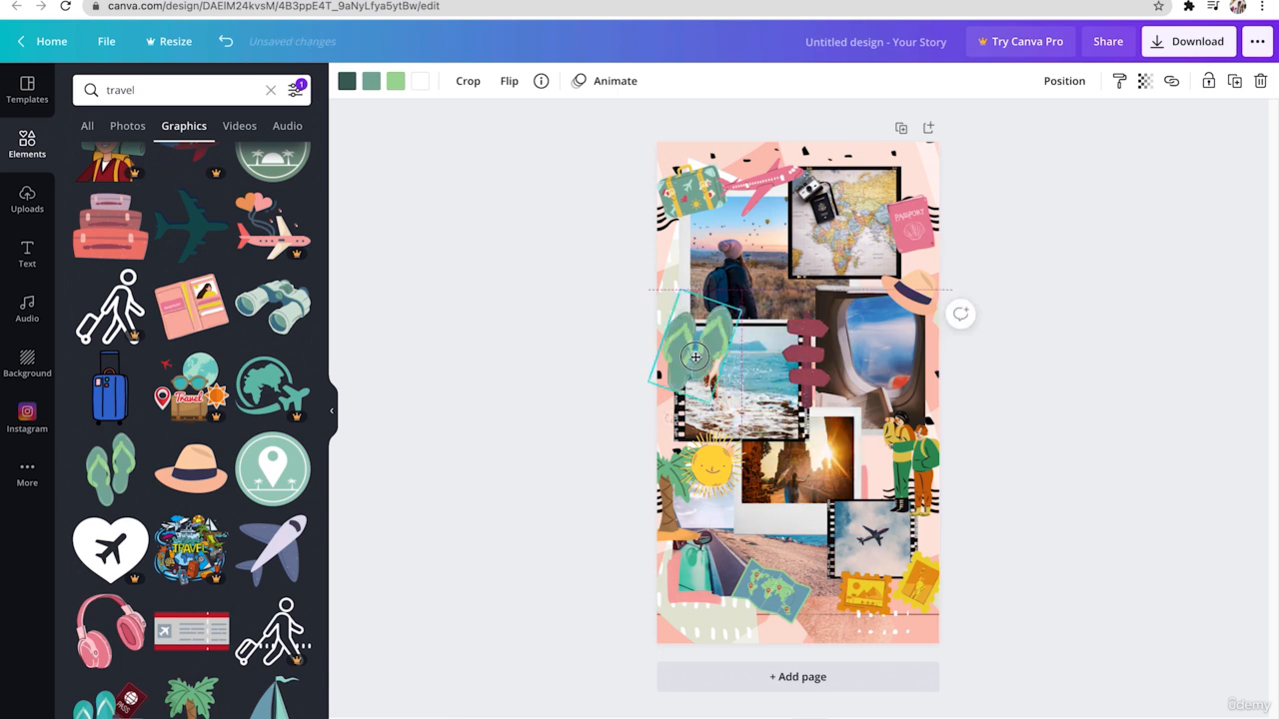
left_click_drag(688, 408, 660, 402)
left_click_drag(697, 379, 682, 347)
left_click_drag(680, 303, 678, 311)
- Recolor the two darker green shades of the flip-flops to pink
left_click(347, 80)
left_click(294, 285)
left_click(371, 80)
left_click(293, 285)
left_click(27, 145)
scroll(260, 553, "down", 5)
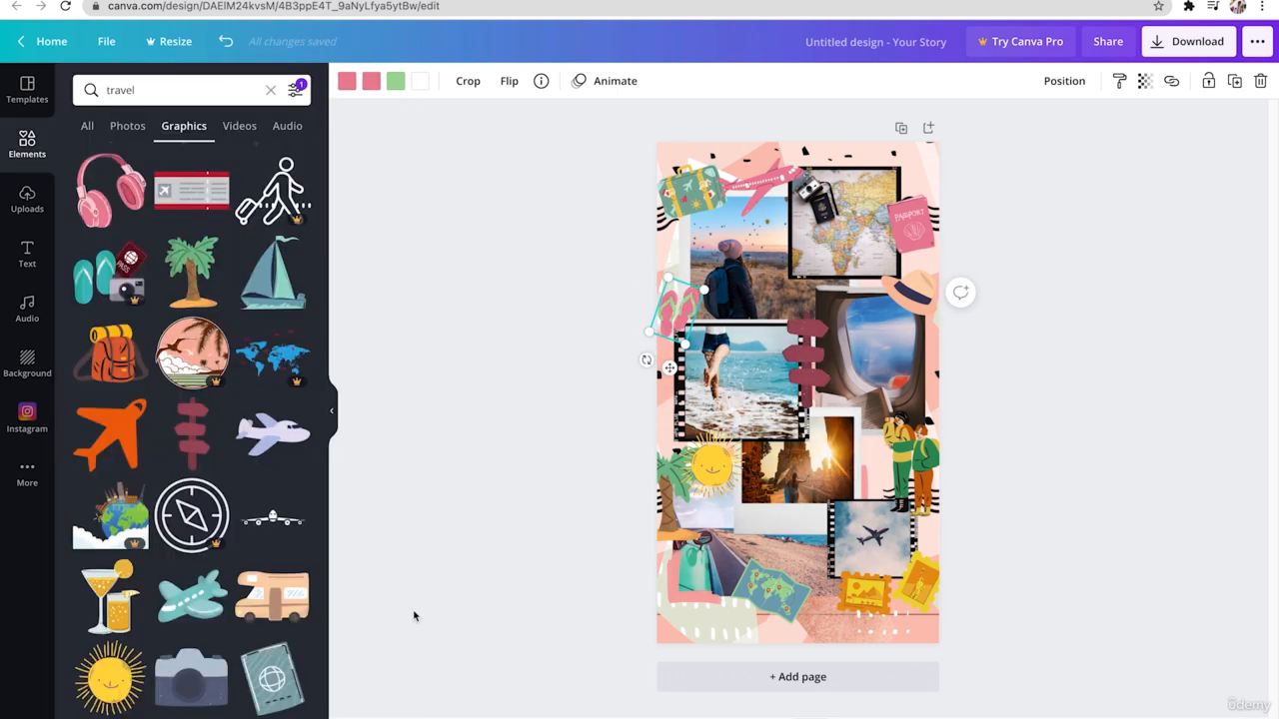
left_click(415, 616)
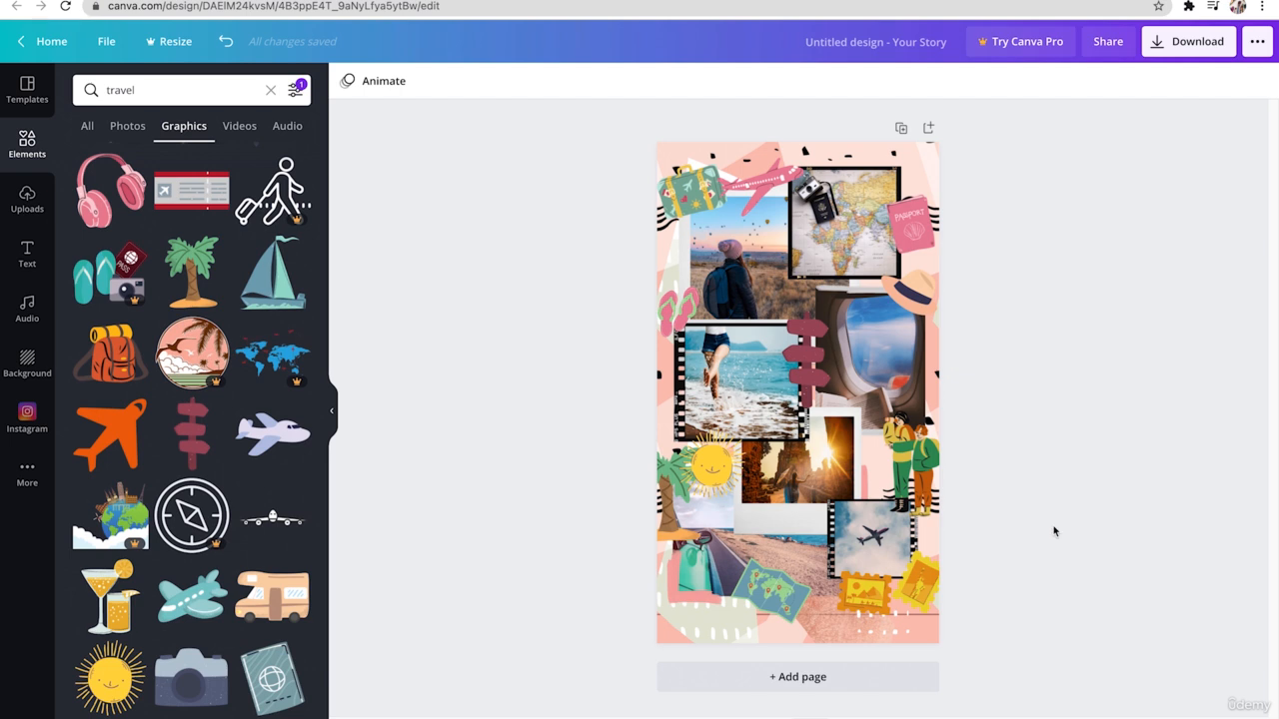
- Add a pink glow-style text reading "TIME TO TRAVEL", shrink it to one line, and place it across the backpacker and map photos
left_click(27, 256)
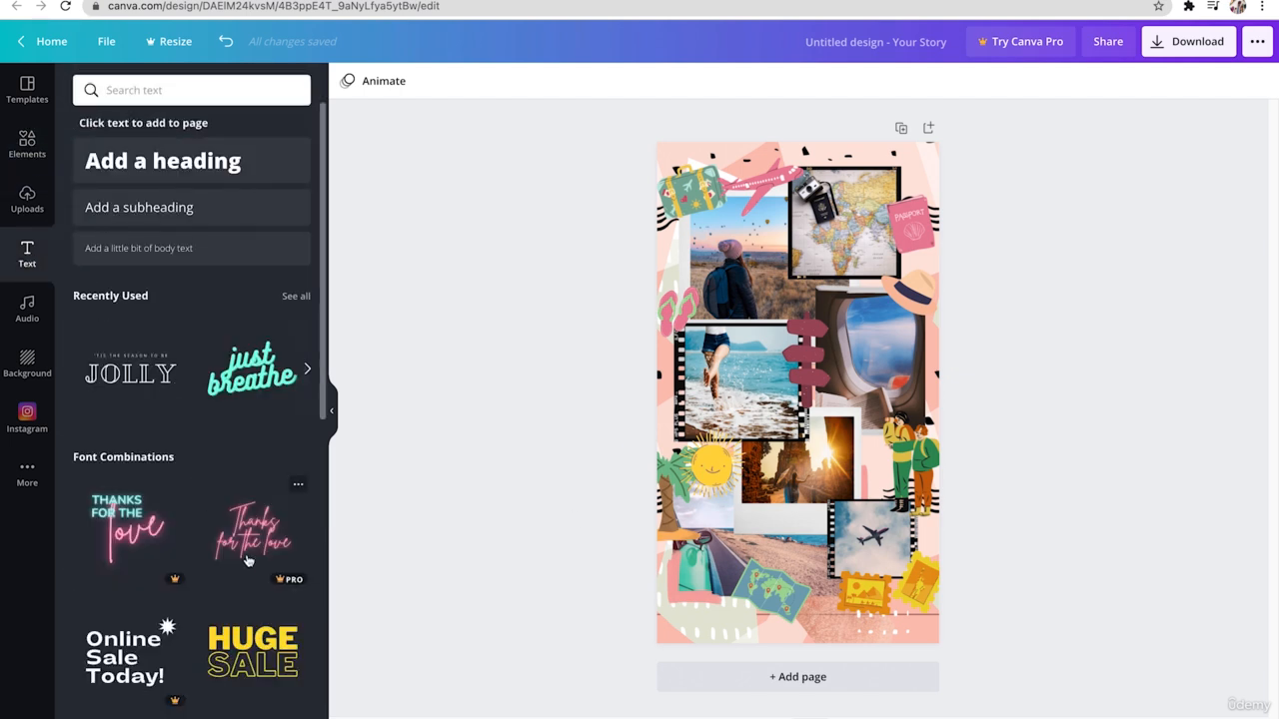
scroll(249, 555, "down", 1)
scroll(249, 555, "down", 5)
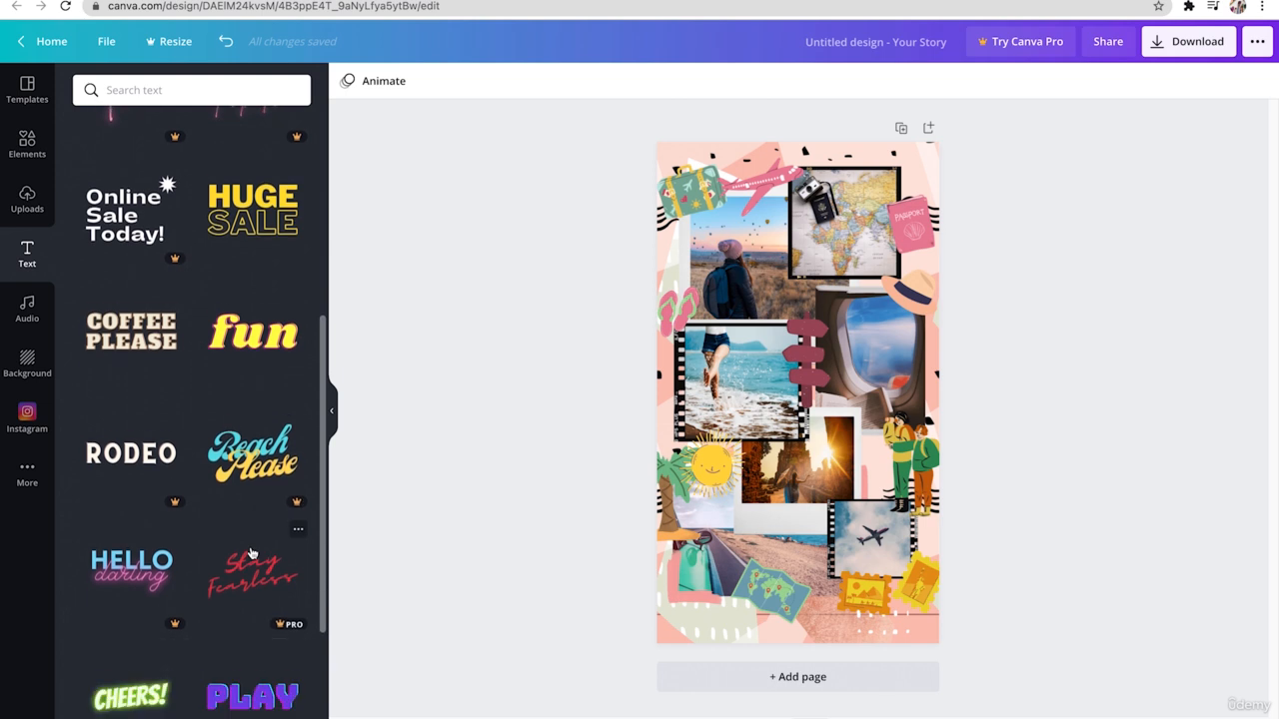
scroll(251, 553, "down", 3)
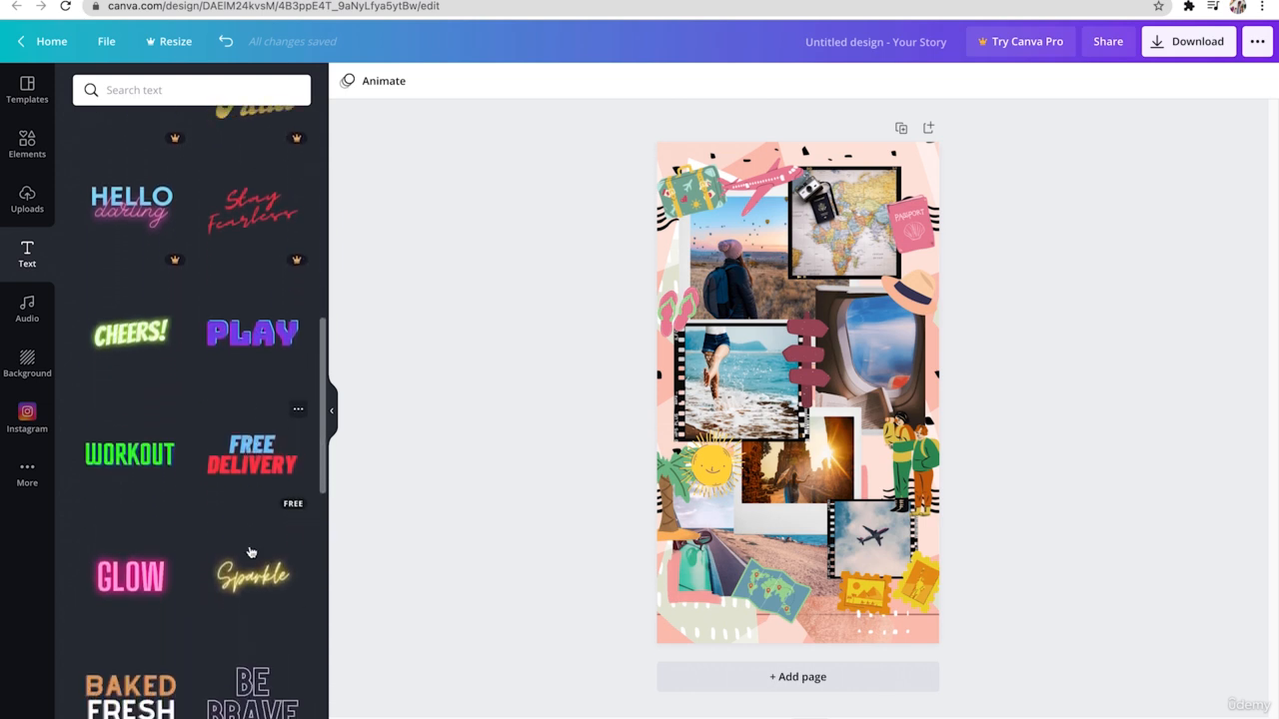
left_click(118, 585)
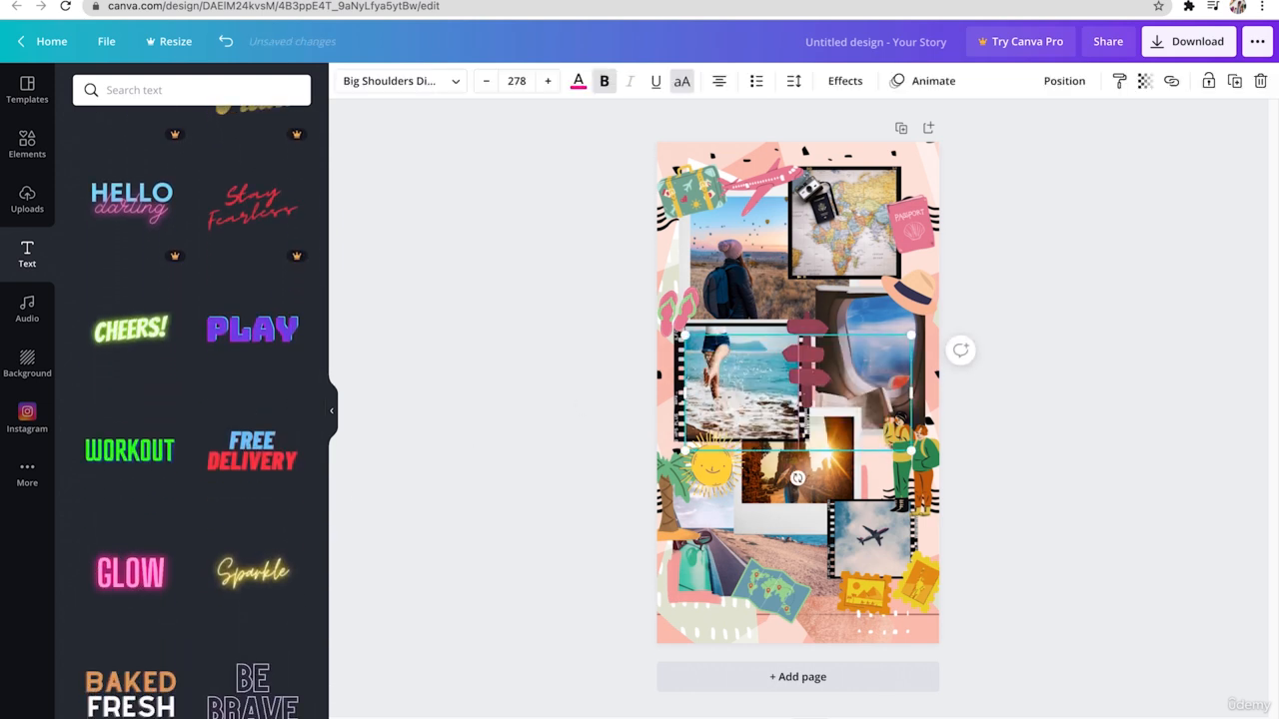
type("TIME TO TRAVEL")
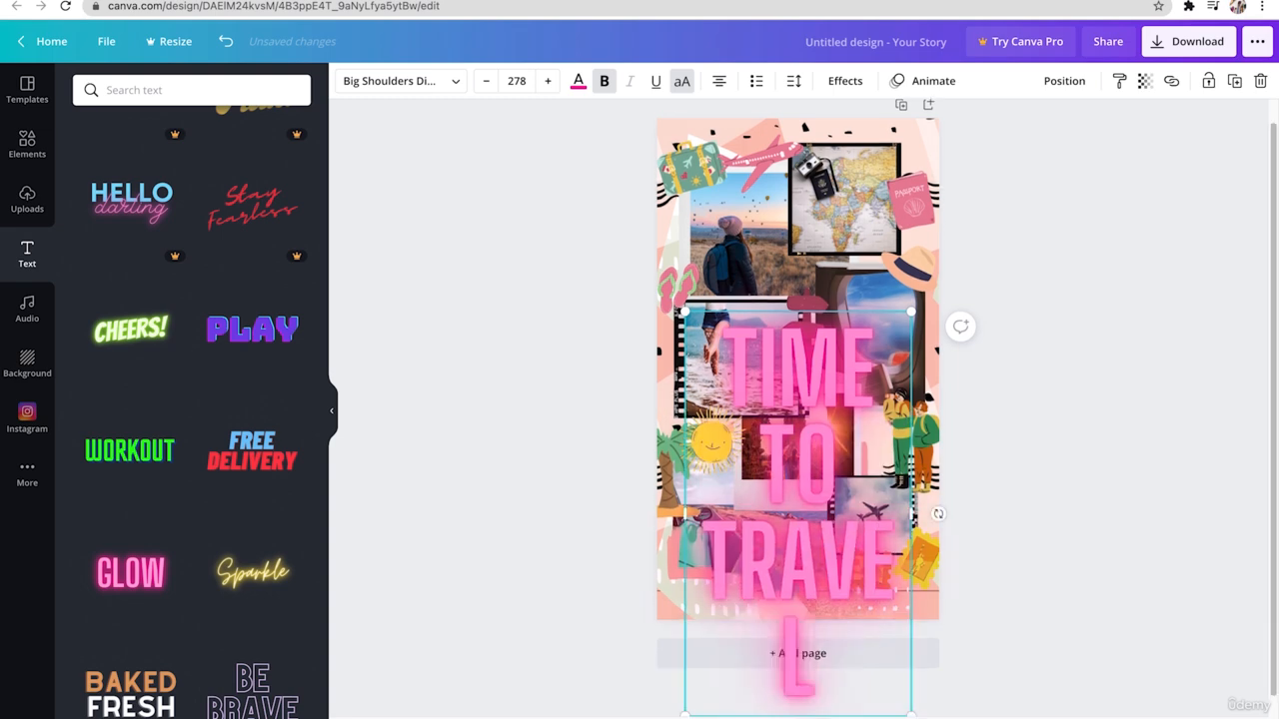
left_click_drag(912, 516, 820, 305)
left_click_drag(893, 277, 817, 294)
left_click(560, 389)
- Add the neon "Good vibes" text combination, scaled down just below the sun graphic
scroll(282, 556, "down", 10)
left_click(264, 350)
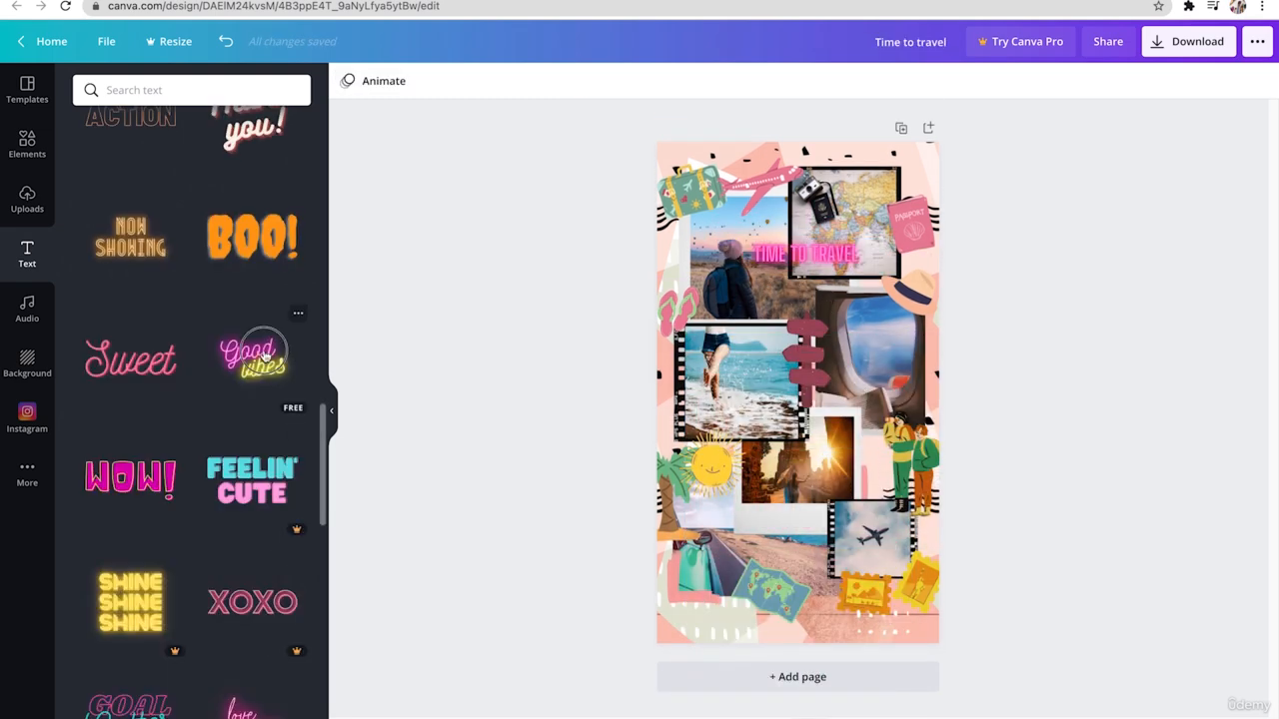
left_click_drag(914, 458, 705, 503)
left_click(580, 508)
- Add the turquoise "just breathe" text combination, shrink it, and place it over the signpost graphic
scroll(254, 542, "down", 8)
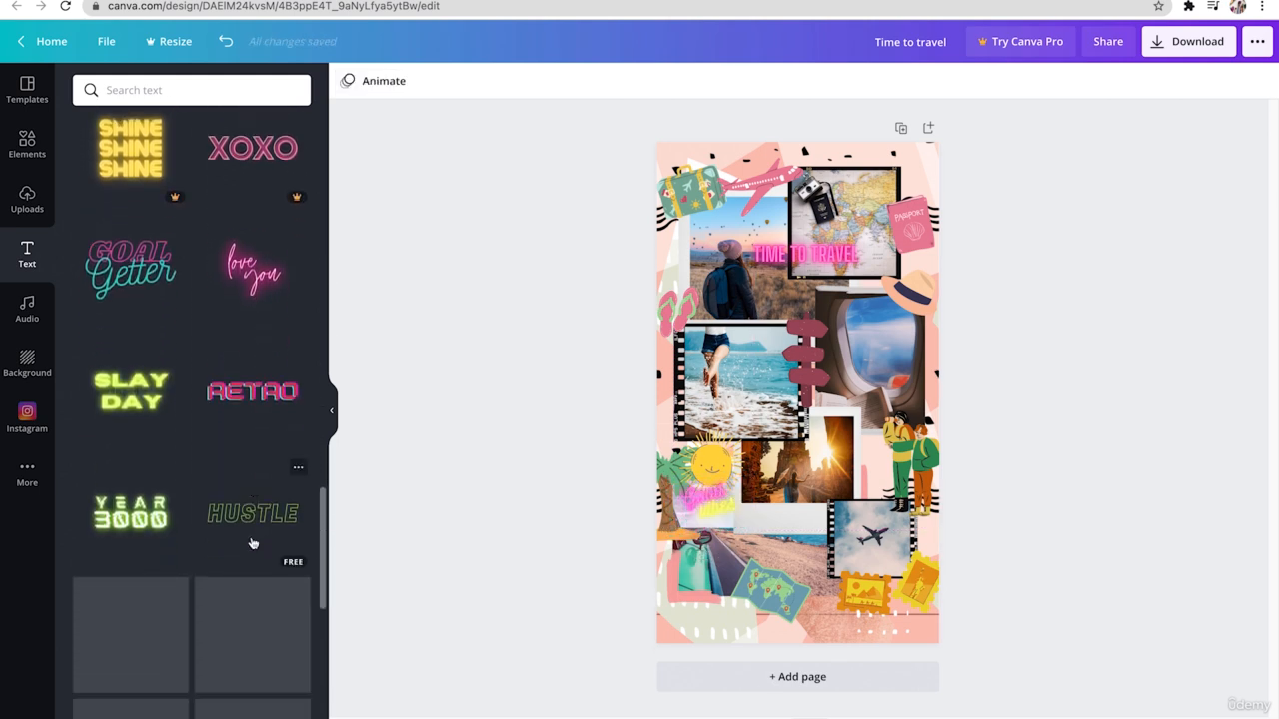
left_click(252, 387)
left_click_drag(909, 318, 784, 403)
left_click_drag(725, 491, 715, 490)
left_click_drag(736, 443, 813, 361)
left_click_drag(852, 398, 811, 358)
key("Escape")
- Add the outlined "JOLLY" text style reading "SOLO TRIP", fit it on one line, and place it across the map and stamps near the page's lower edge
scroll(246, 585, "down", 10)
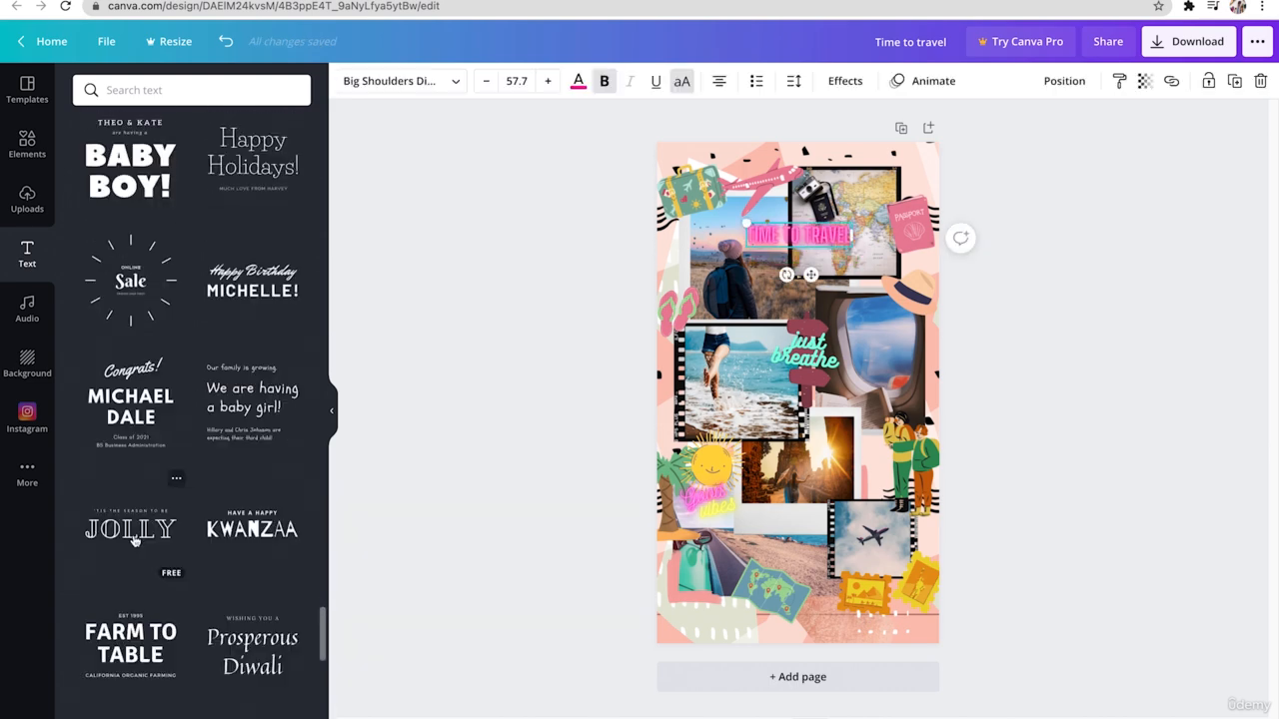
left_click(134, 541)
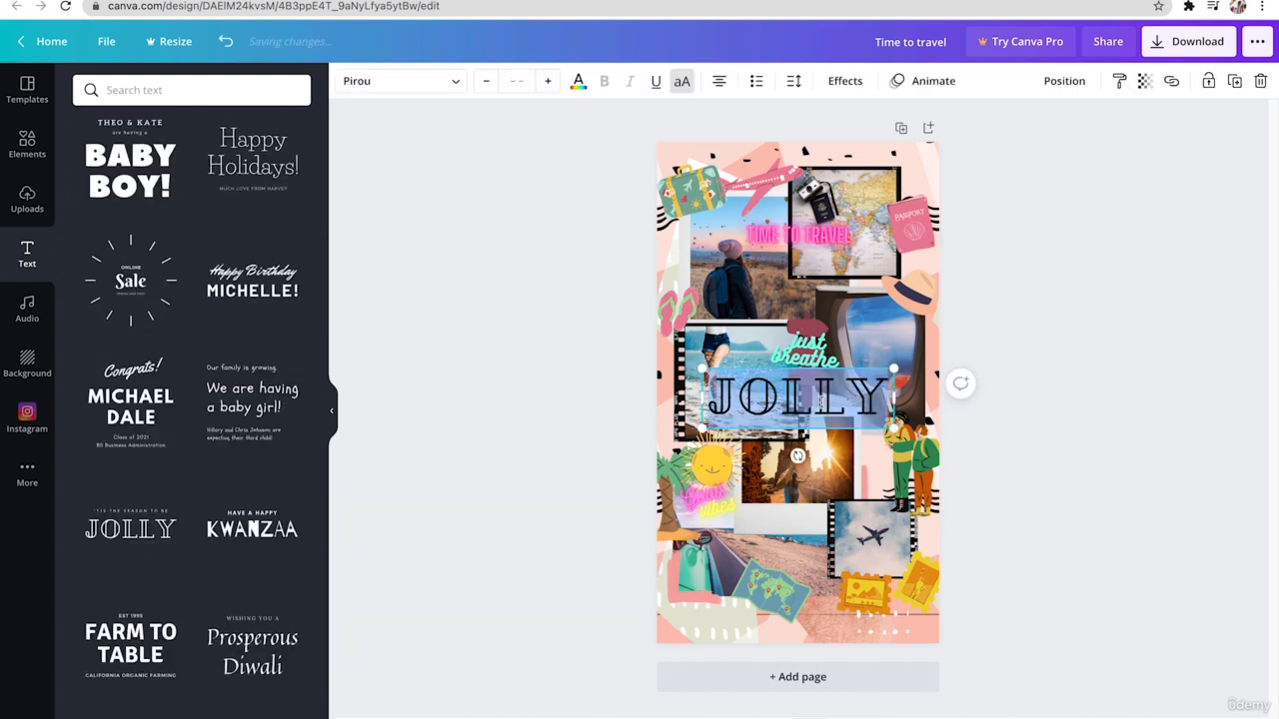
type("SOLO TRIP")
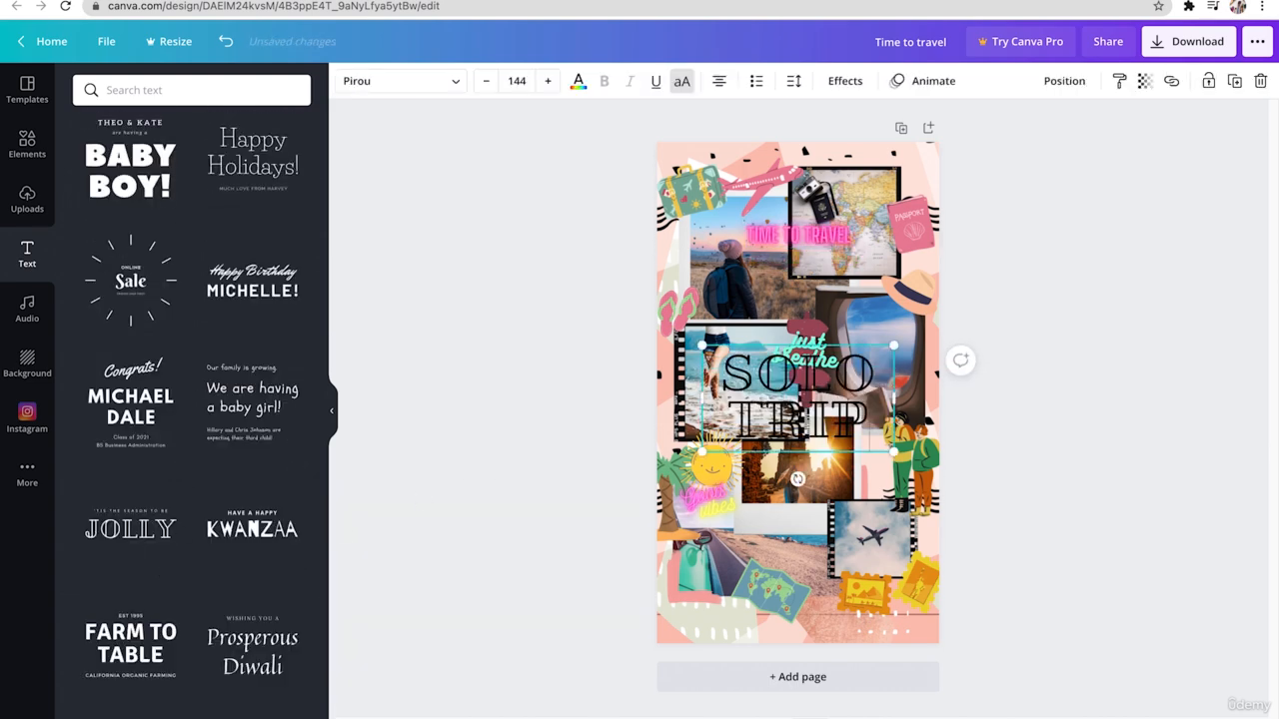
mouse_move(907, 399)
left_mouse_down()
mouse_move(1057, 382)
mouse_move(959, 424)
mouse_move(901, 402)
left_mouse_up()
left_click_drag(814, 430, 812, 630)
left_click(1032, 605)
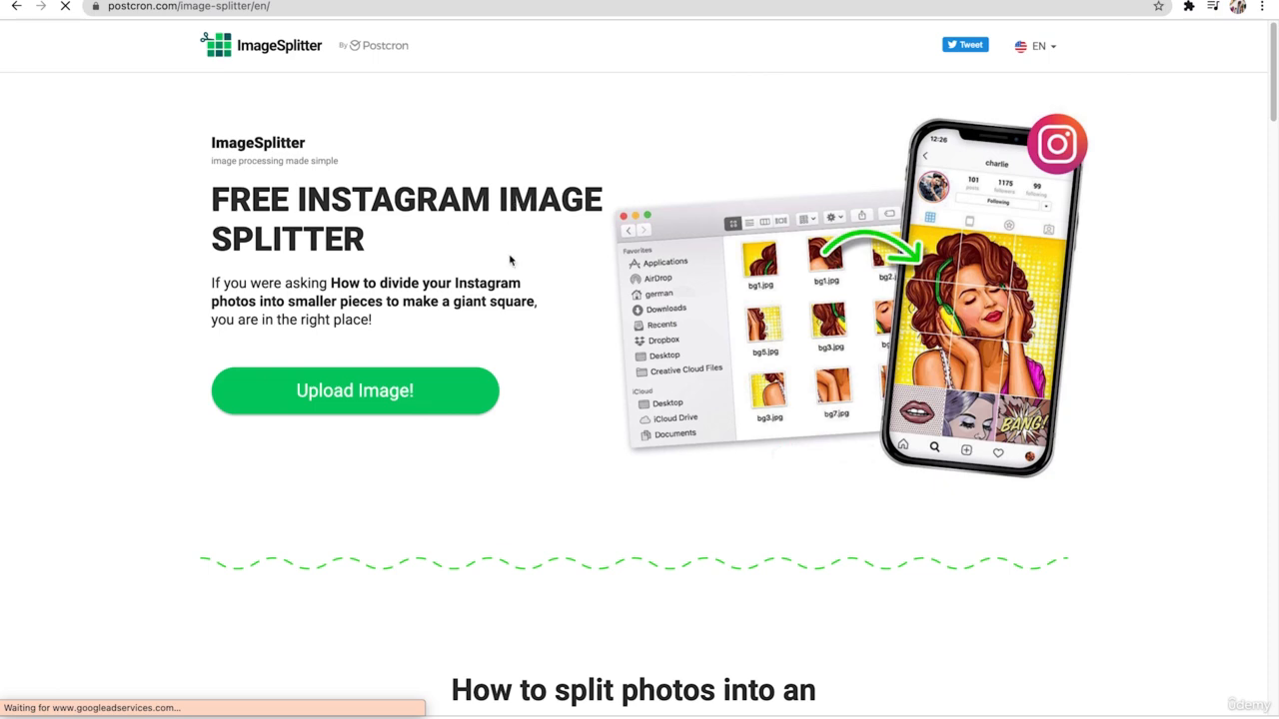
- Upload the collage to ImageSplitter and set a grid of 3 columns and 5 rows spanning the image's full width from its upper edge
left_click(396, 399)
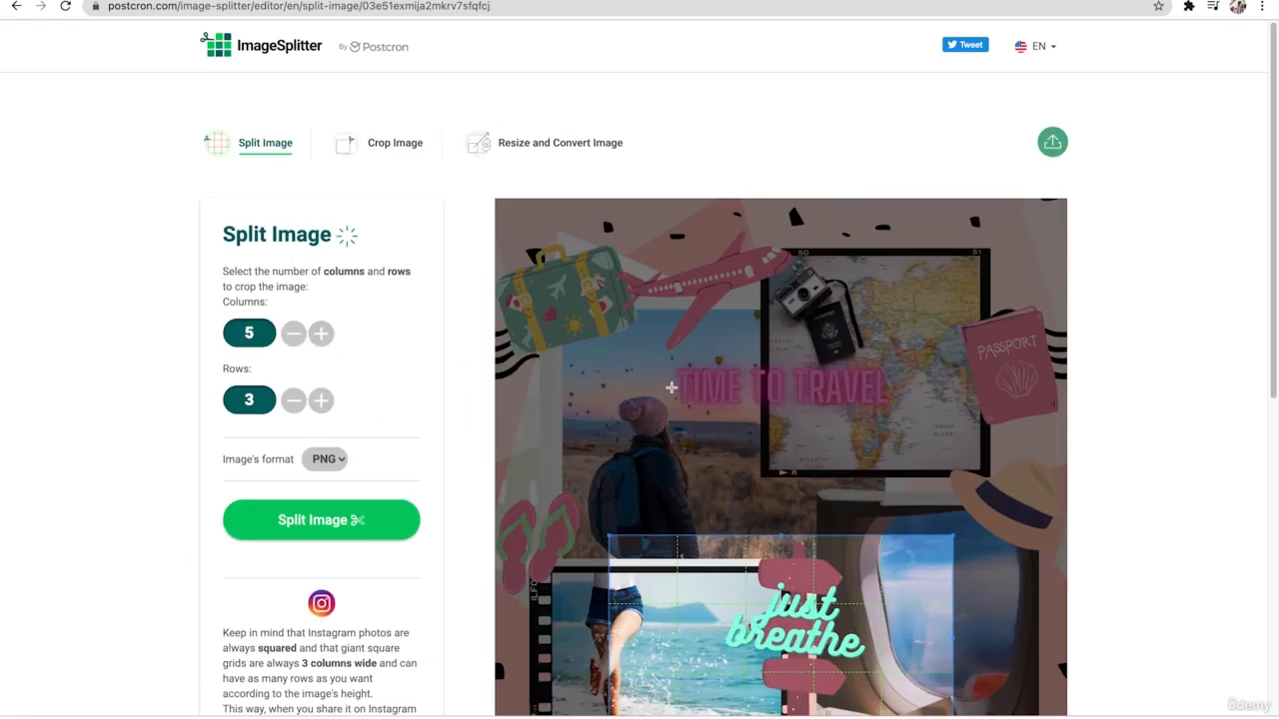
left_click_drag(607, 537, 491, 197)
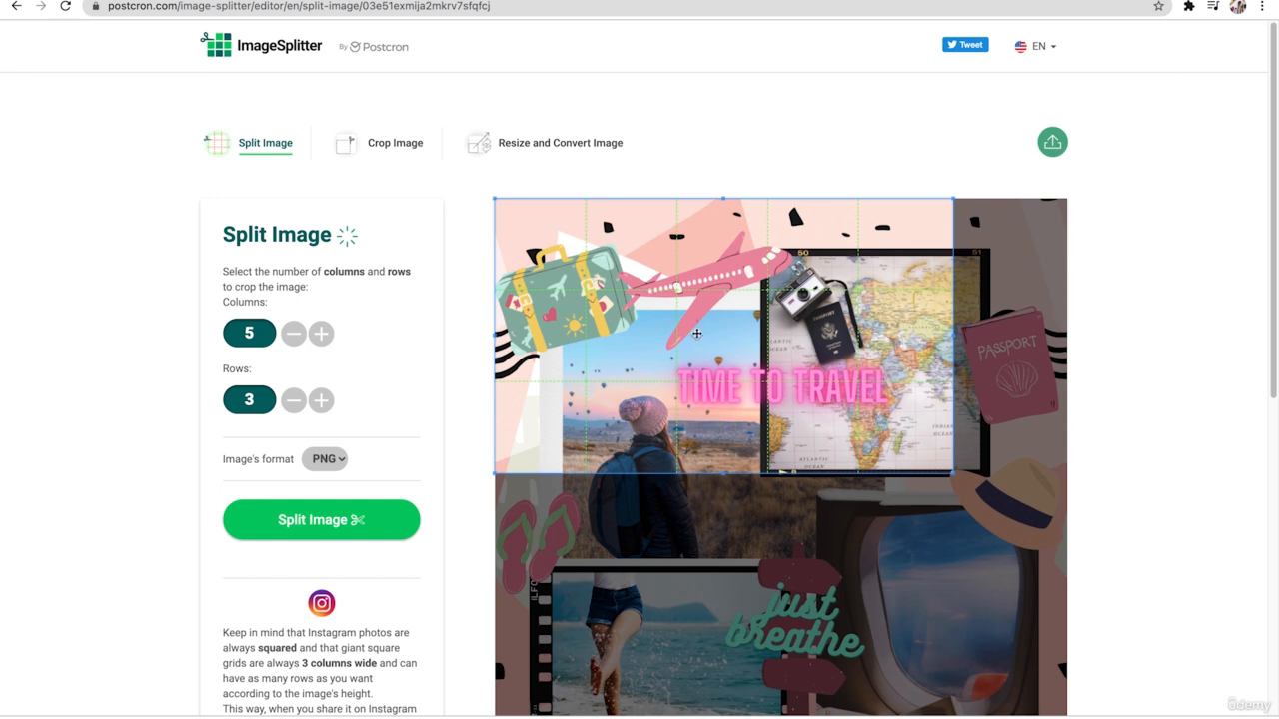
left_click(293, 334)
left_click(293, 334)
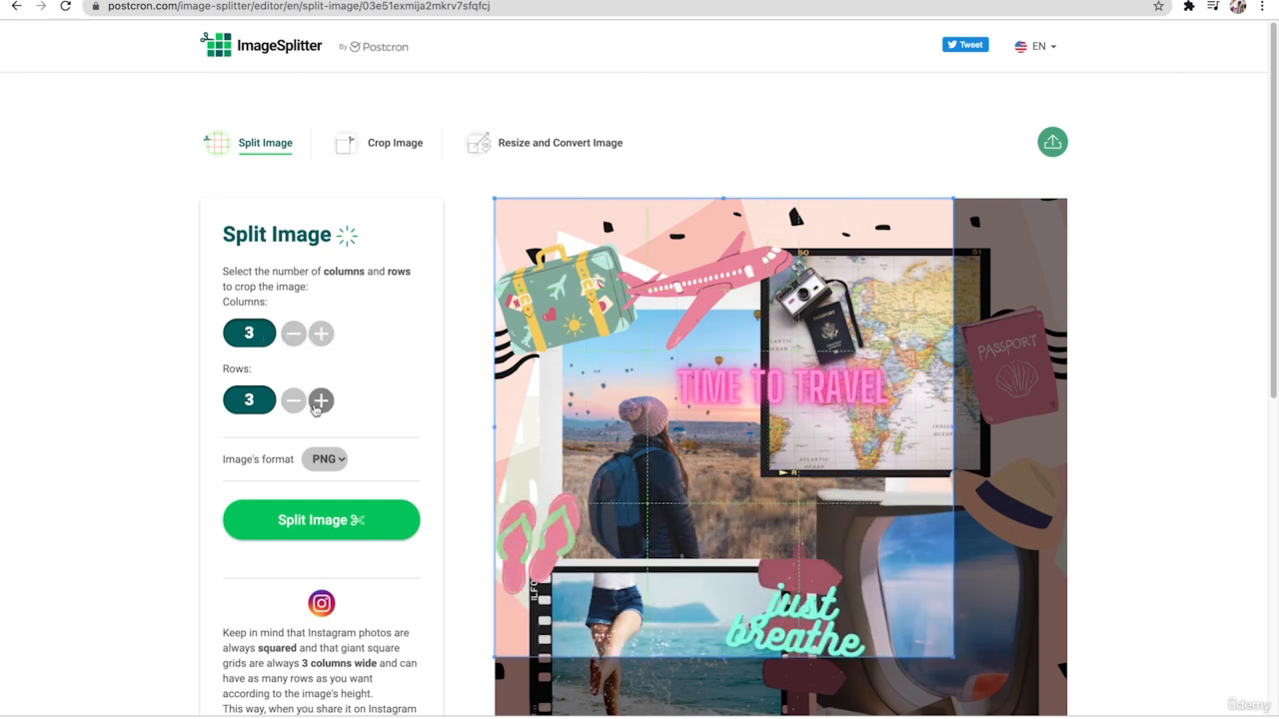
left_click(318, 402)
left_click(318, 403)
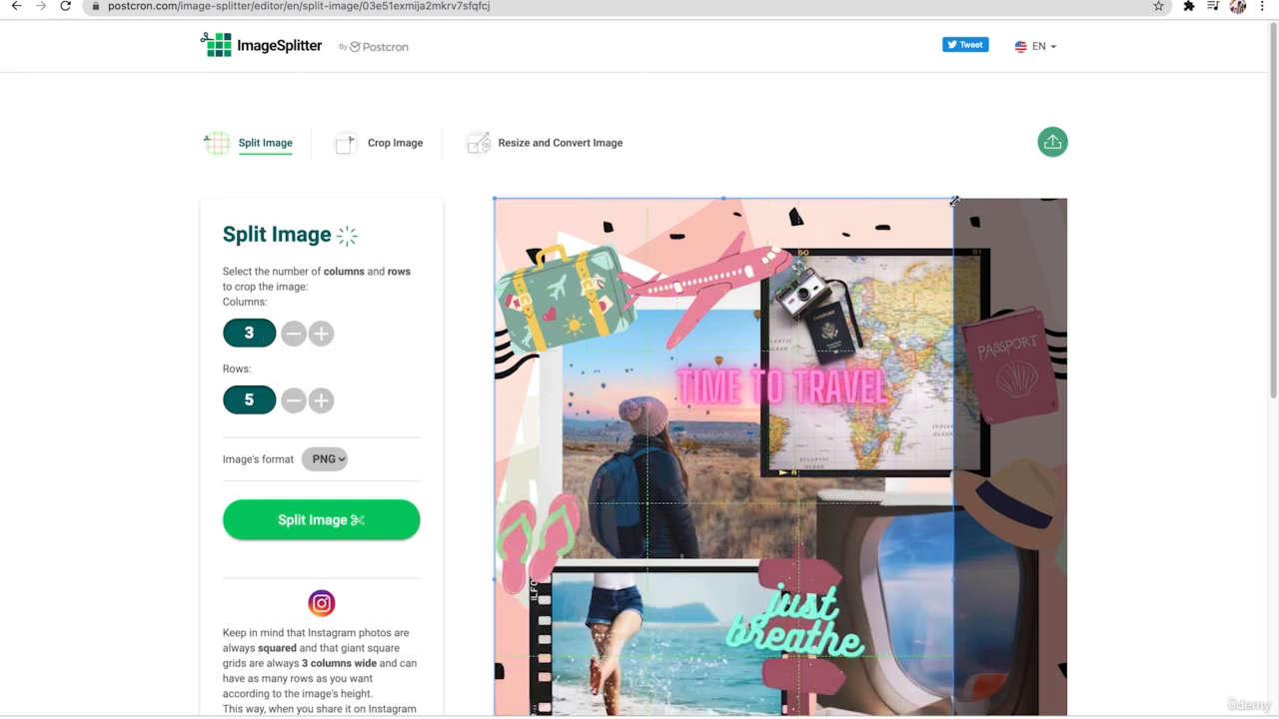
left_click_drag(954, 200, 1068, 200)
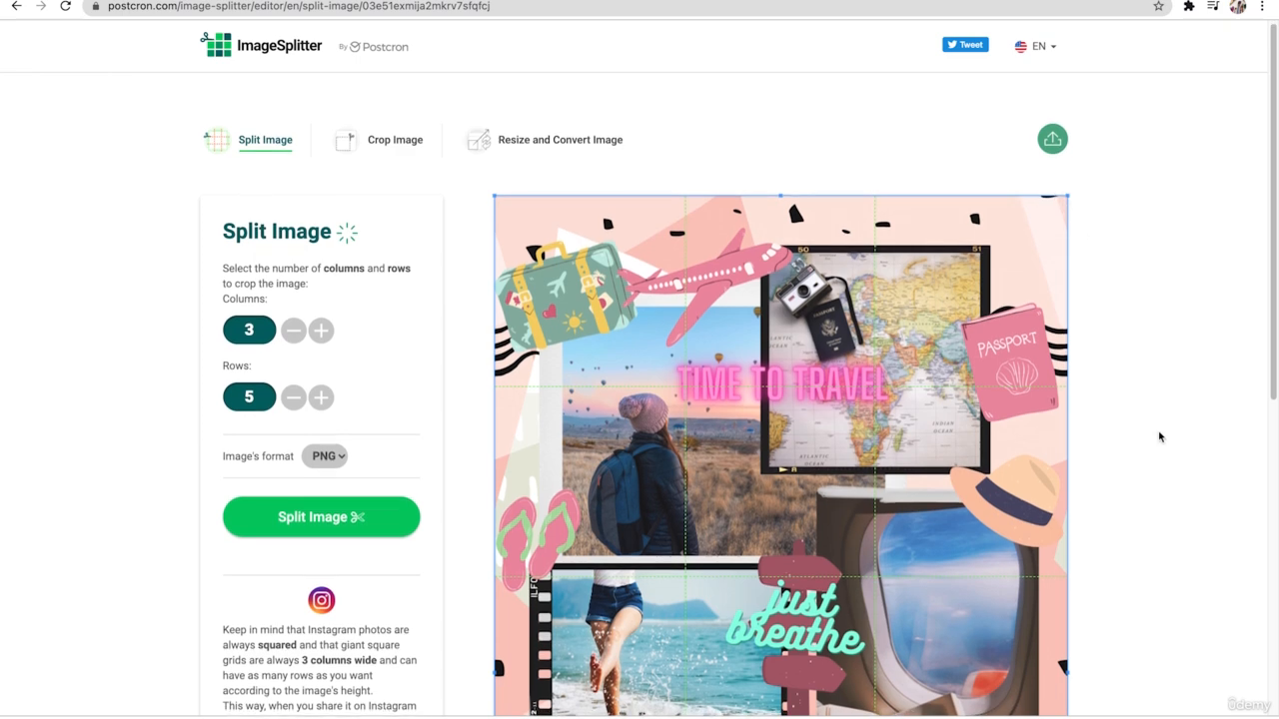
- Check the grid's coverage down to the collage's lower edge and split the image into PNG tiles
left_click_drag(1270, 349, 1270, 630)
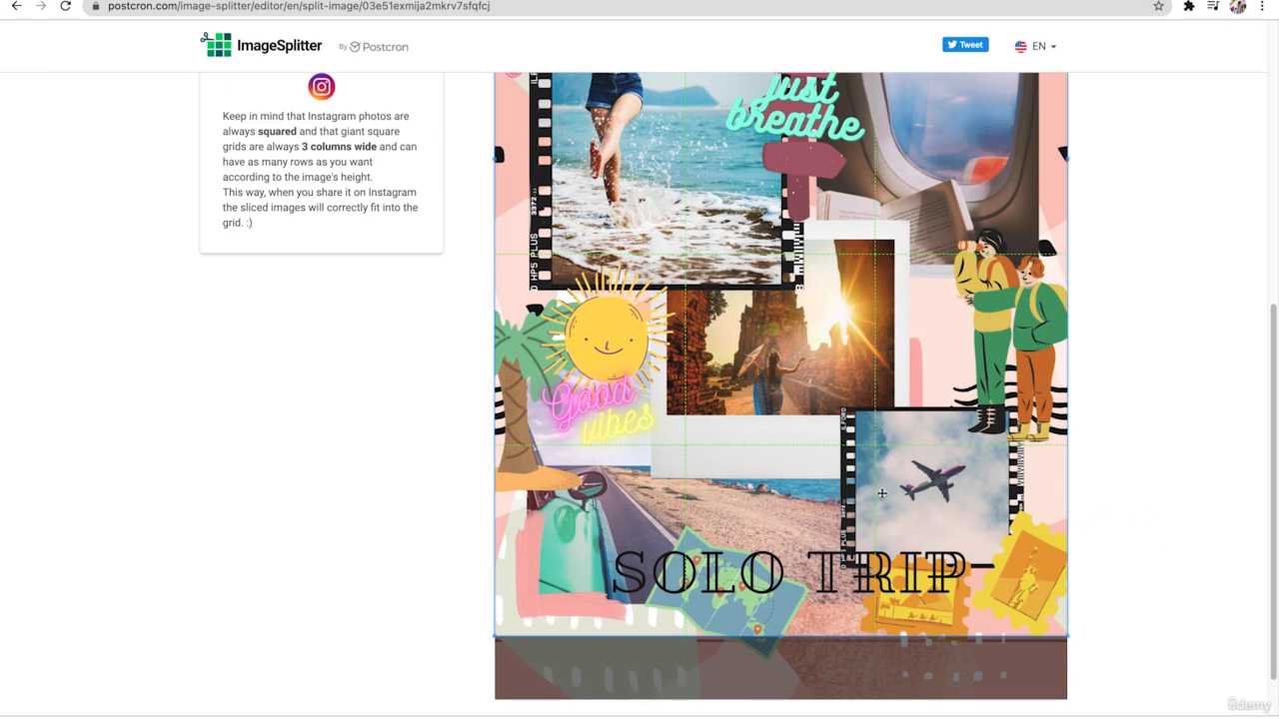
left_click_drag(1267, 433, 1271, 176)
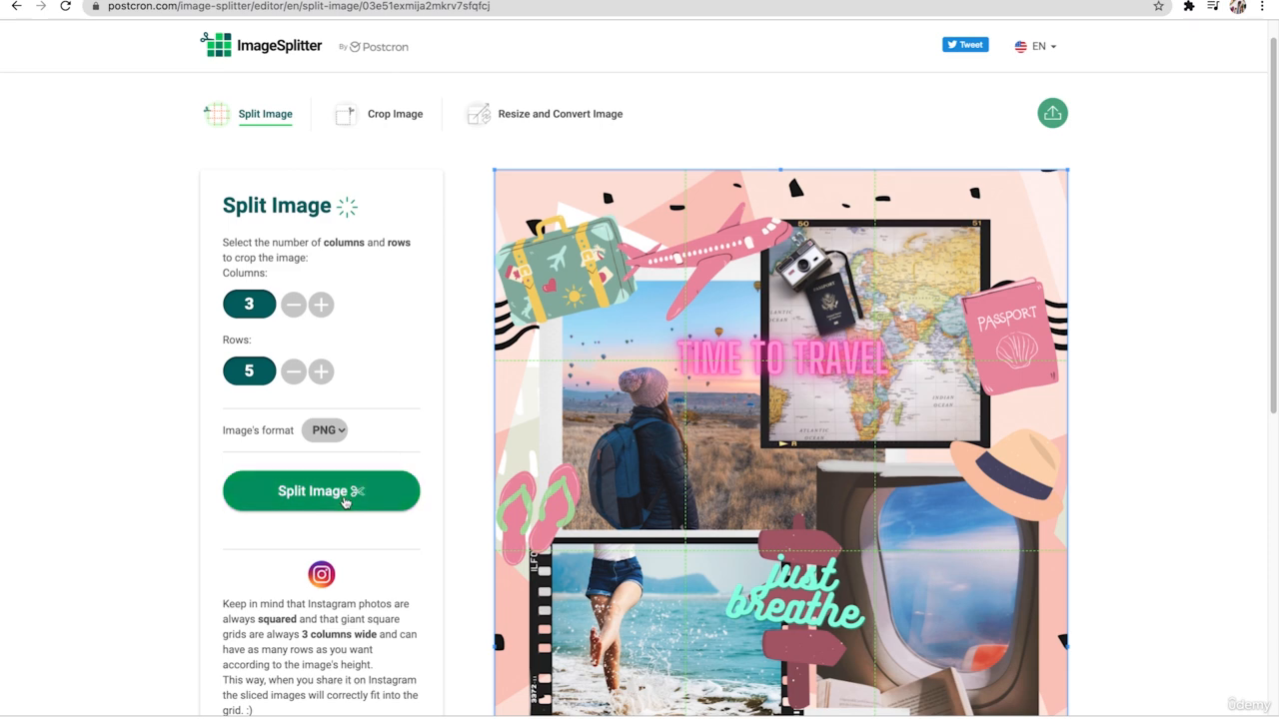
left_click(345, 499)
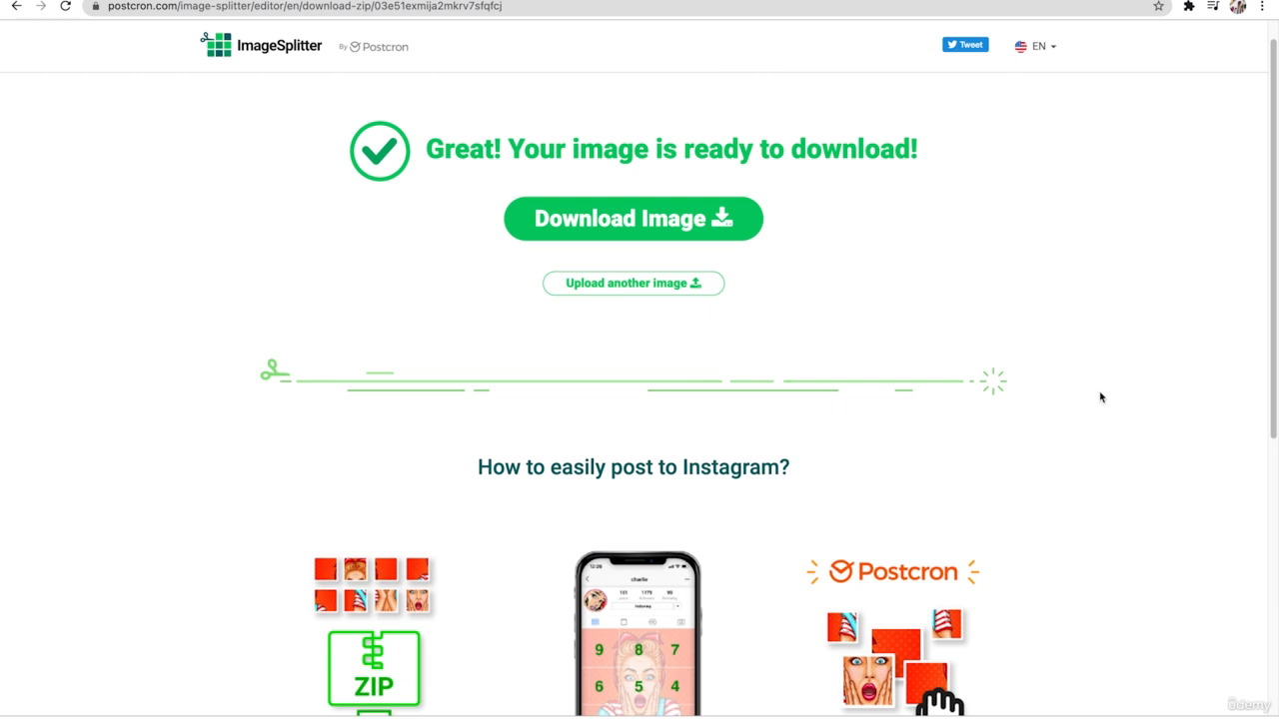
- Read the instructions on the numerical posting order for Instagram and download the split image
scroll(799, 470, "down", 3)
left_click_drag(358, 602, 277, 605)
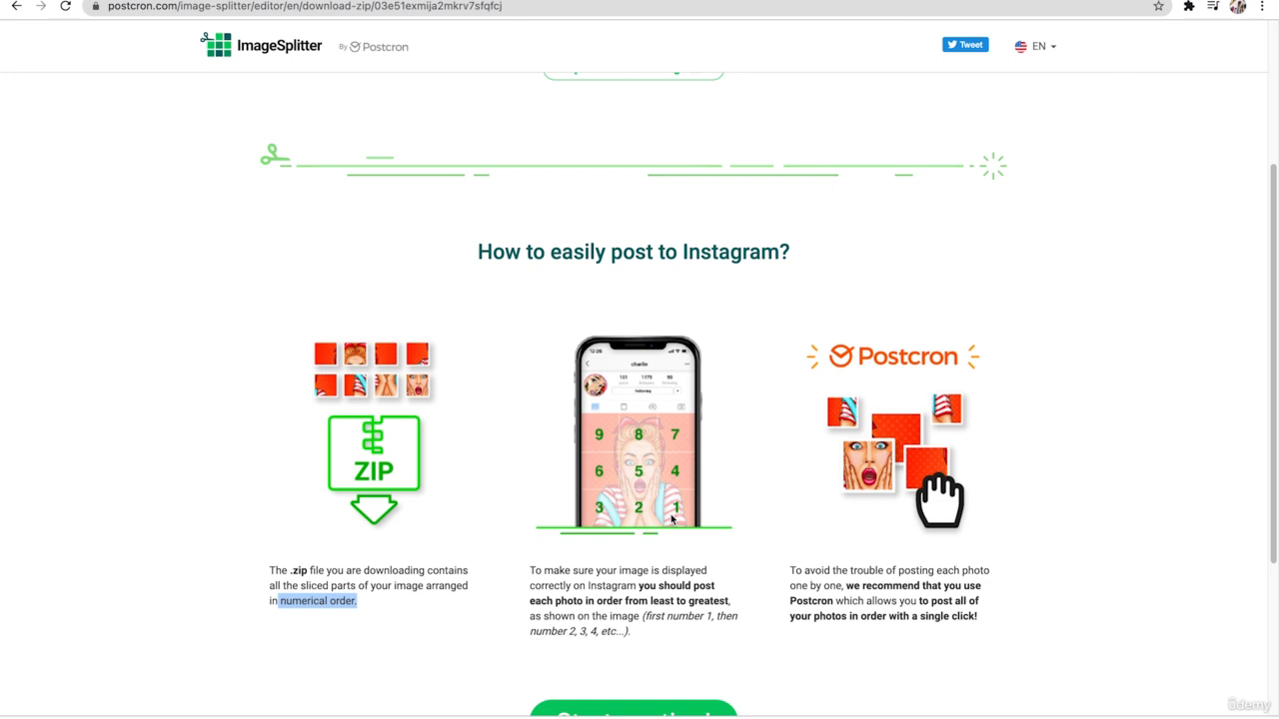
scroll(698, 618, "up", 1)
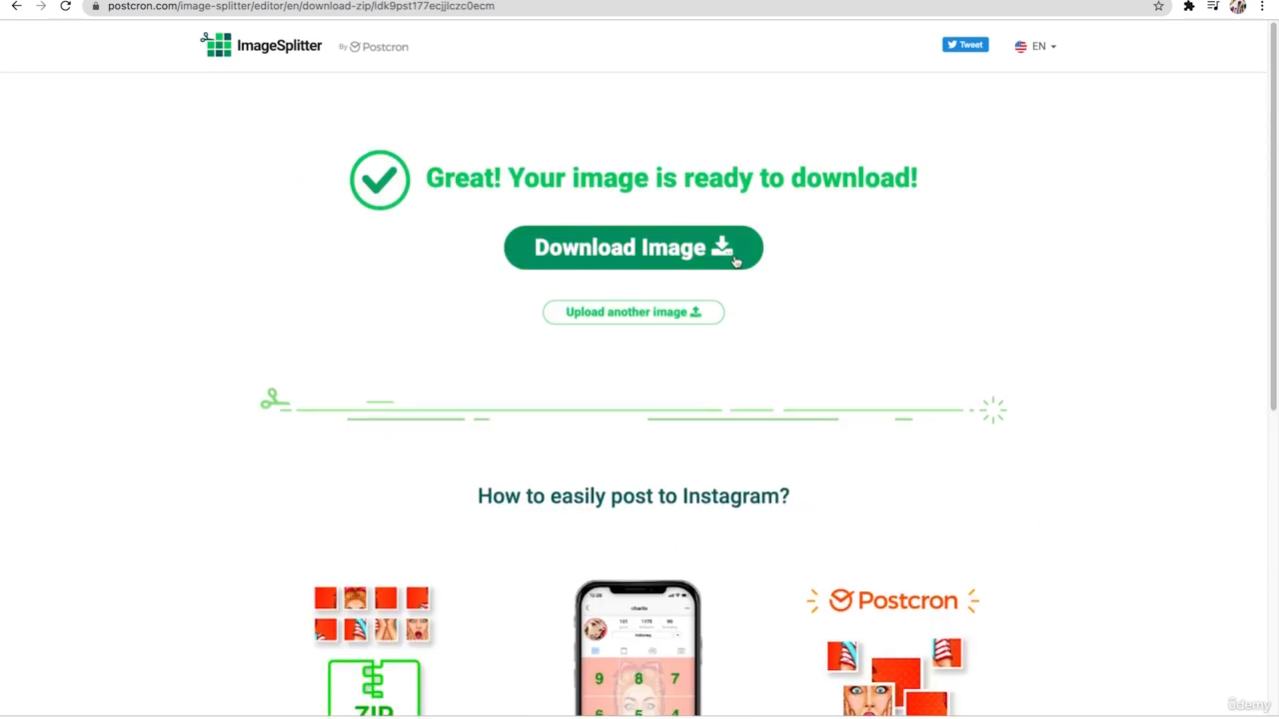
left_click(735, 260)
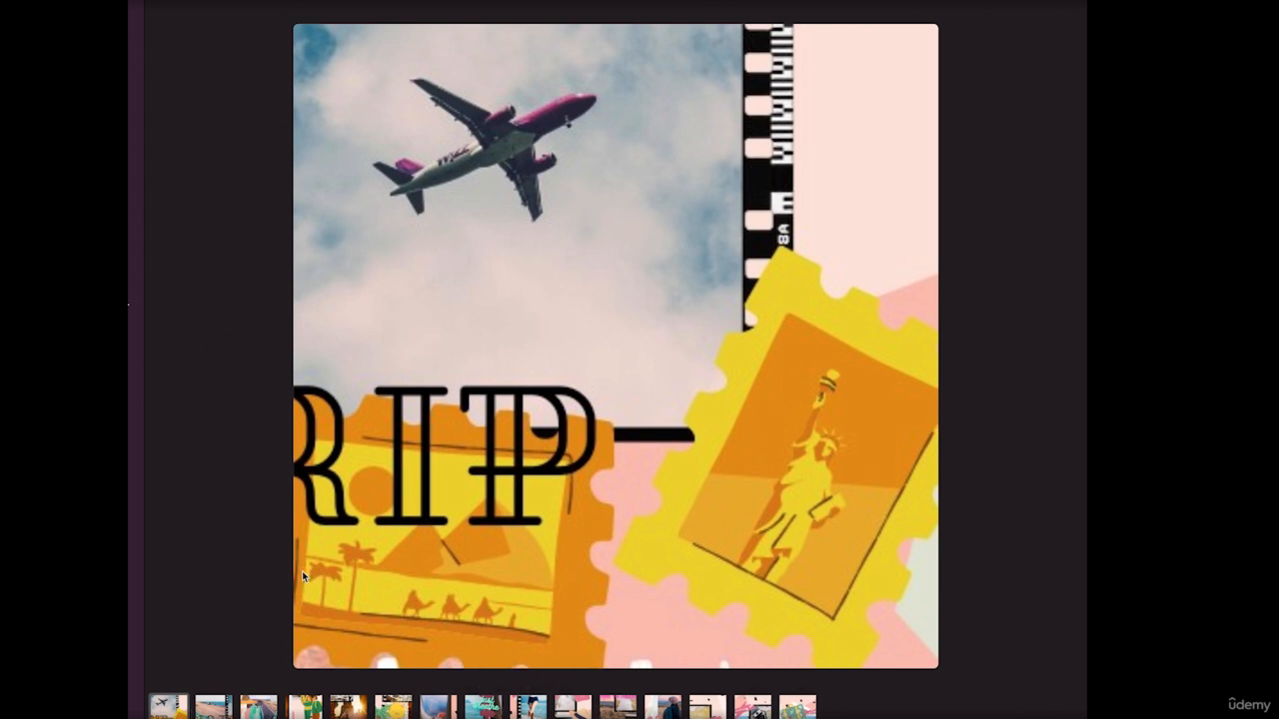
- Page through the downloaded tiles in order, from the collage's lower row up to its top row
key("Right")
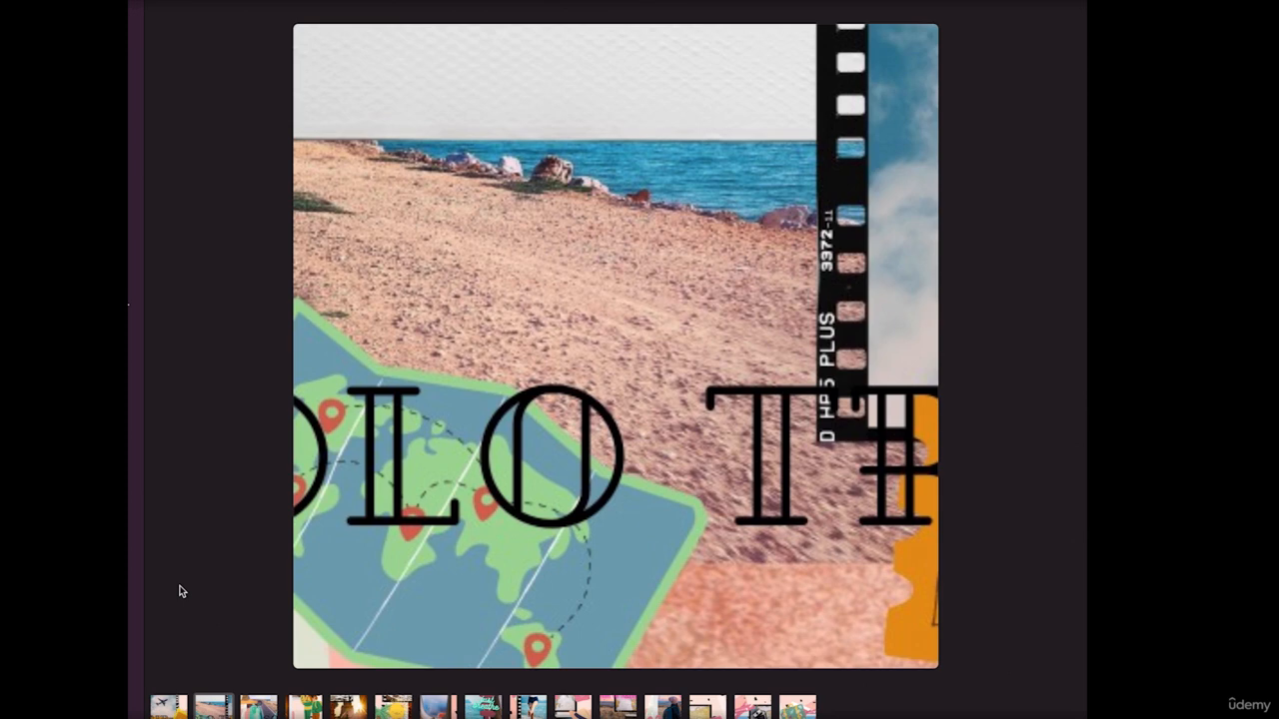
key("Right")
key("Right")
key("Right")
key("Right")
key("Right")
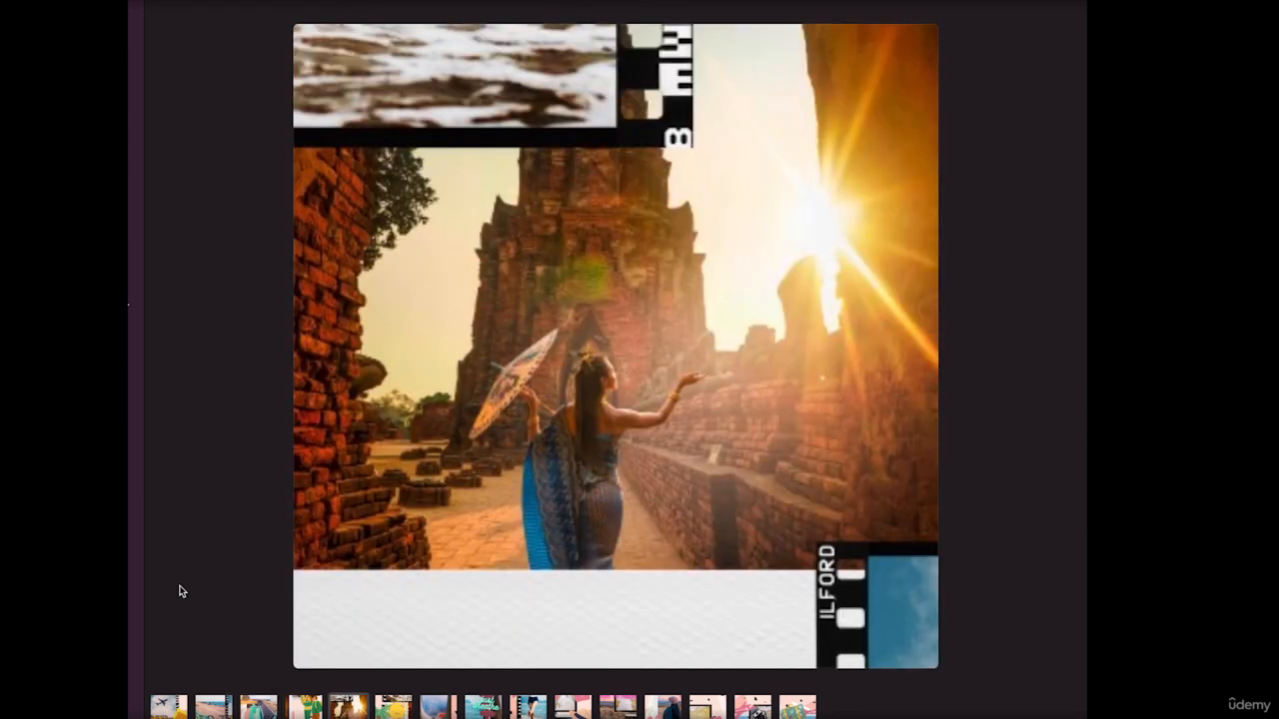
key("Right")
key("Right")
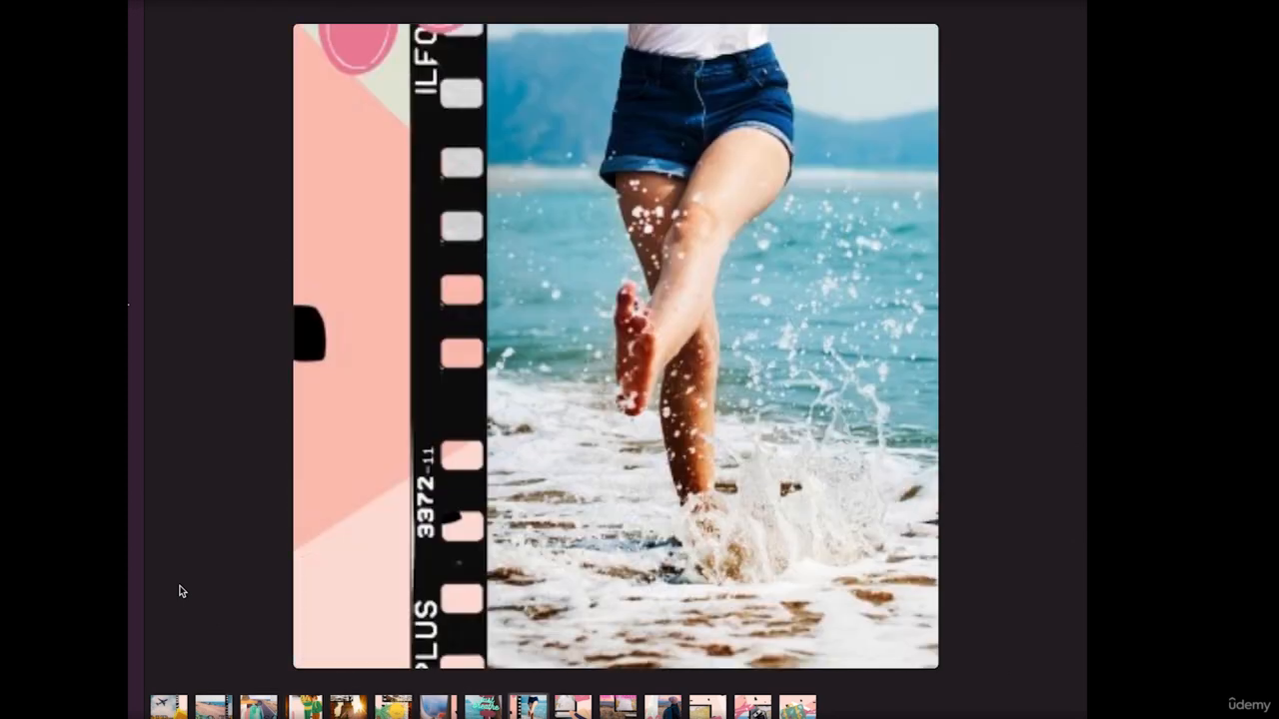
key("Right")
key("Right")
key("Right")
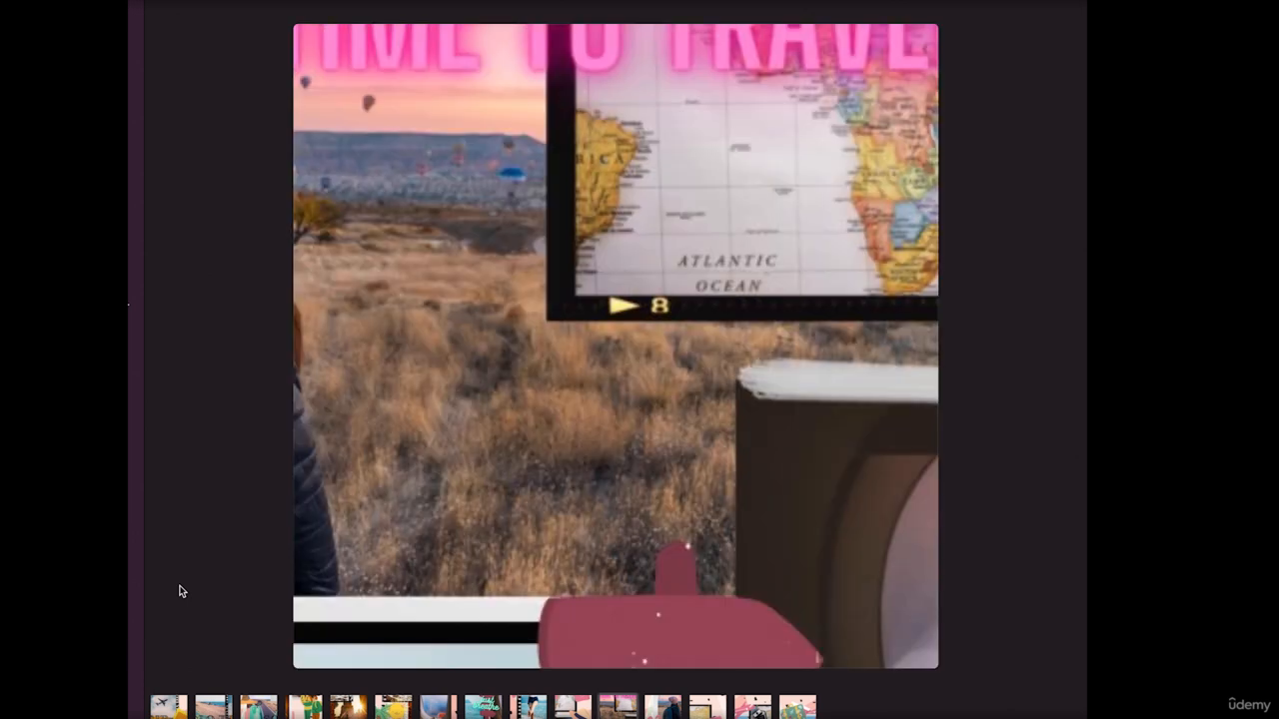
key("Right")
key("Right")
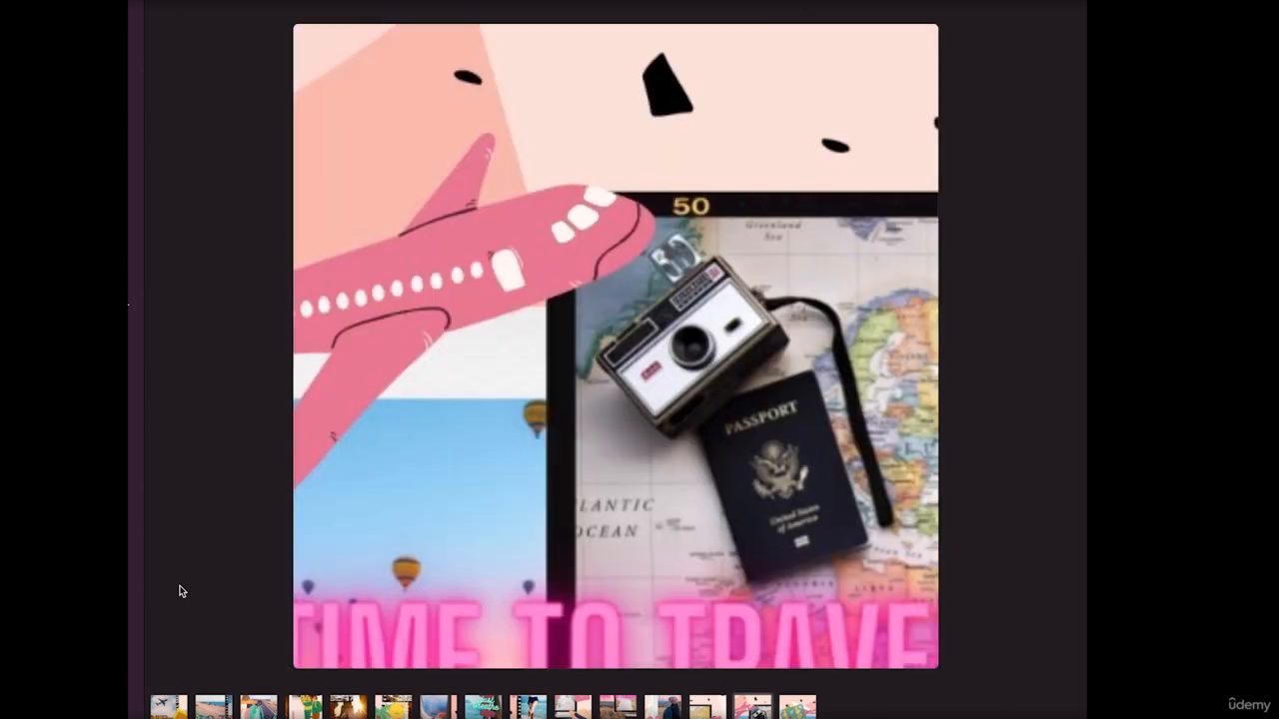